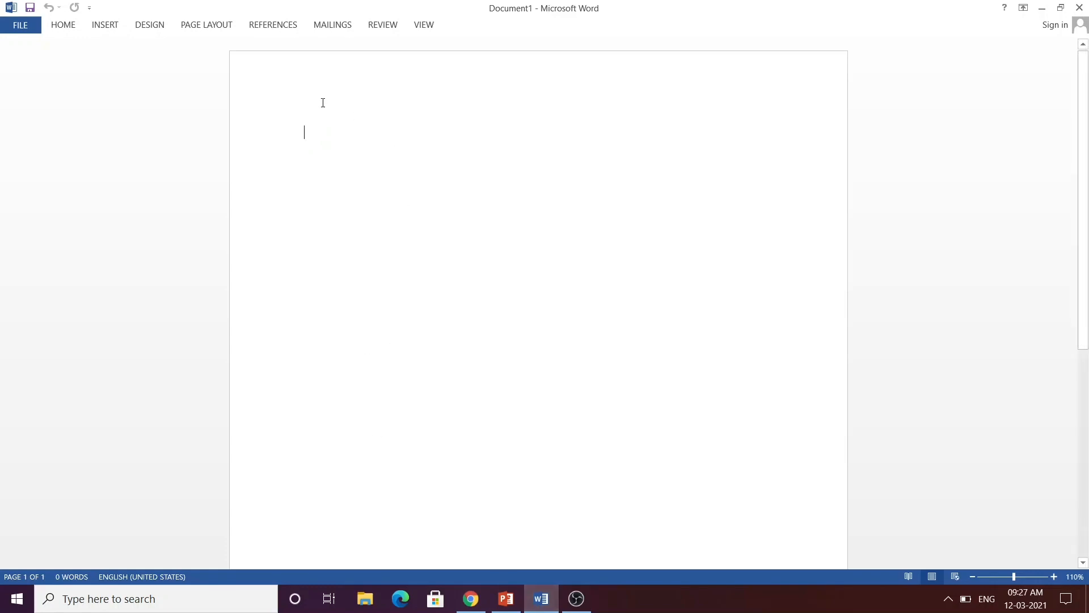
- Enter the line "Welcome students." in the blank document
text(W)
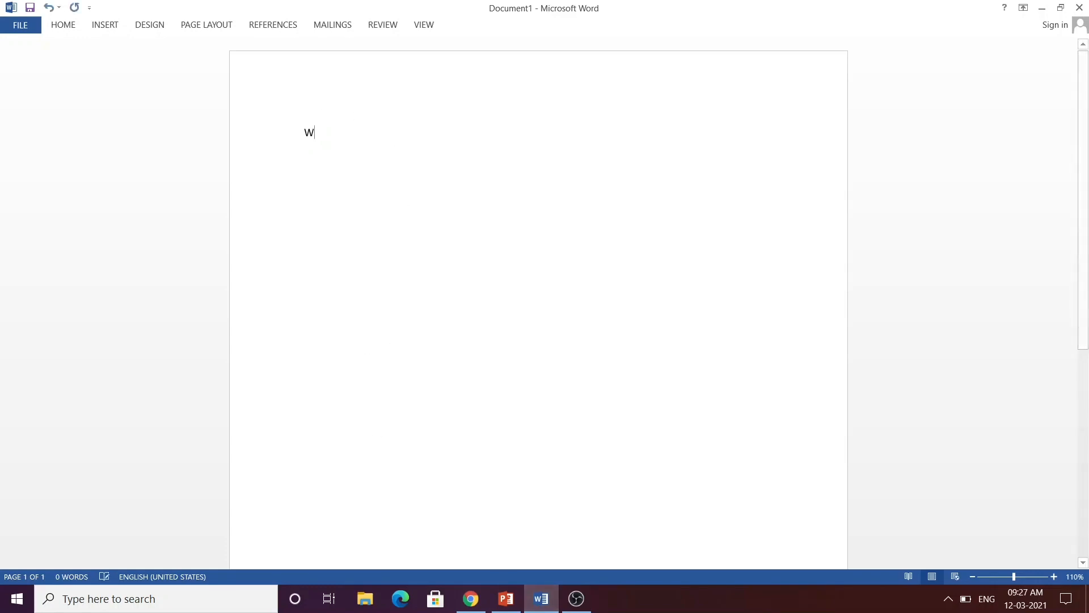
text(elcome studen6)
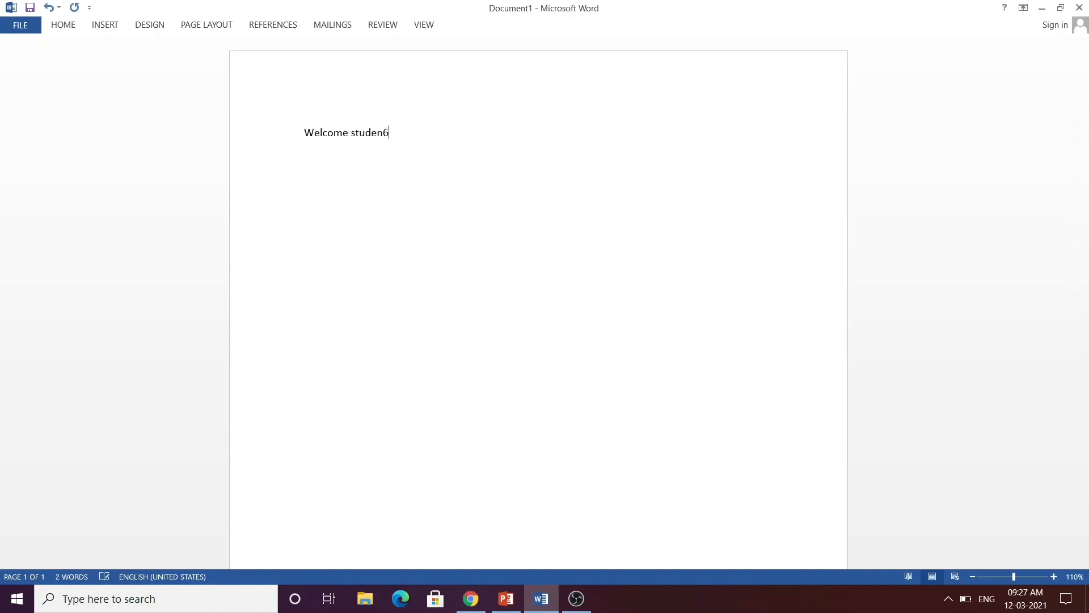
text(s)
click(63, 25)
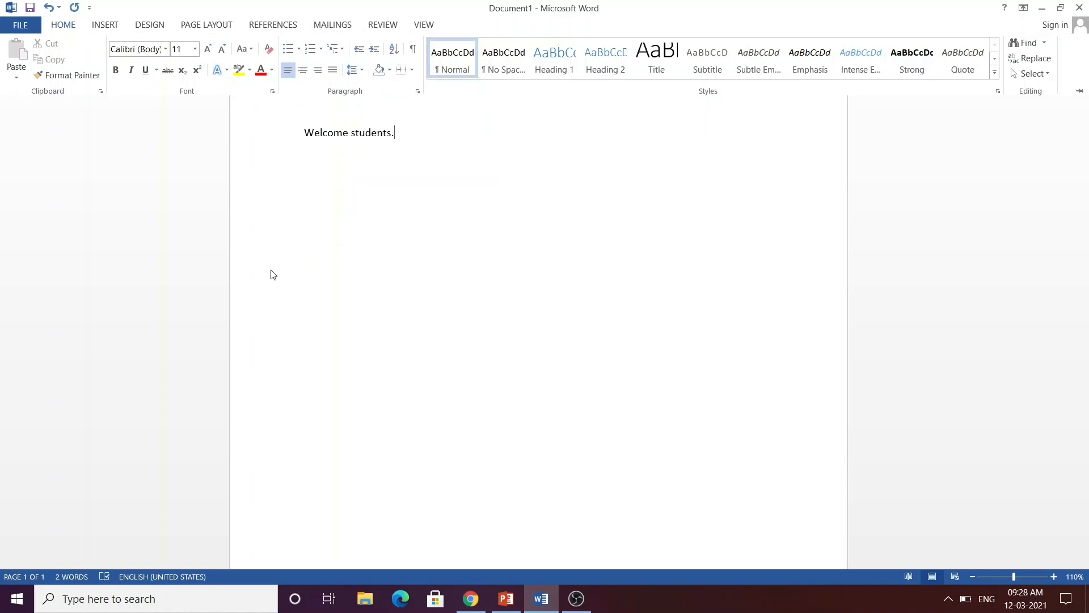
key(ctrl+F1)
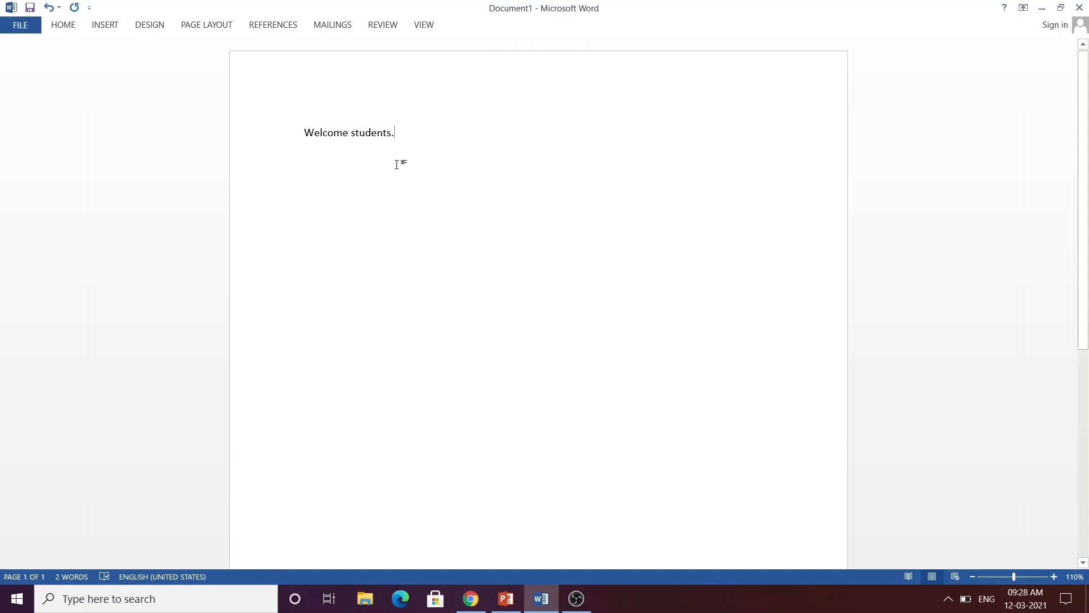
click(64, 26)
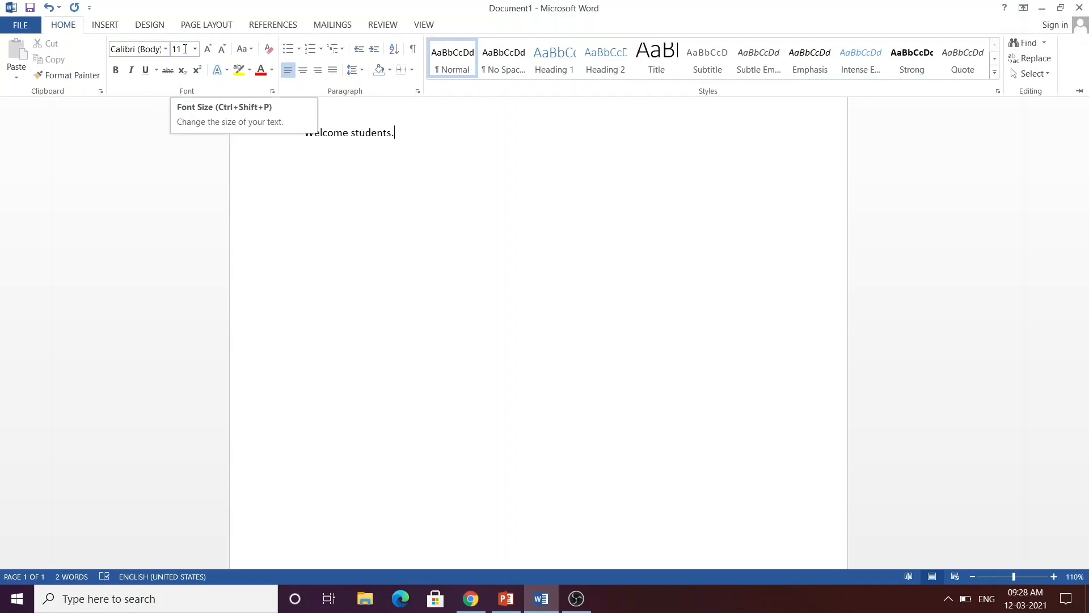
- Format the "Welcome students." line in Times New Roman at font size 18
drag(420, 135, 304, 126)
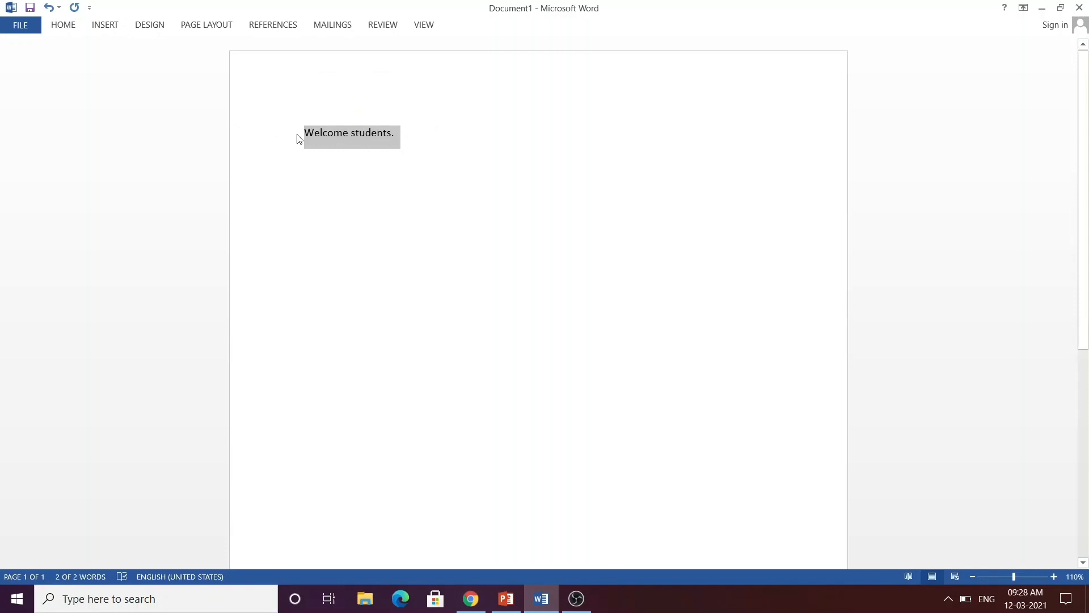
click(62, 26)
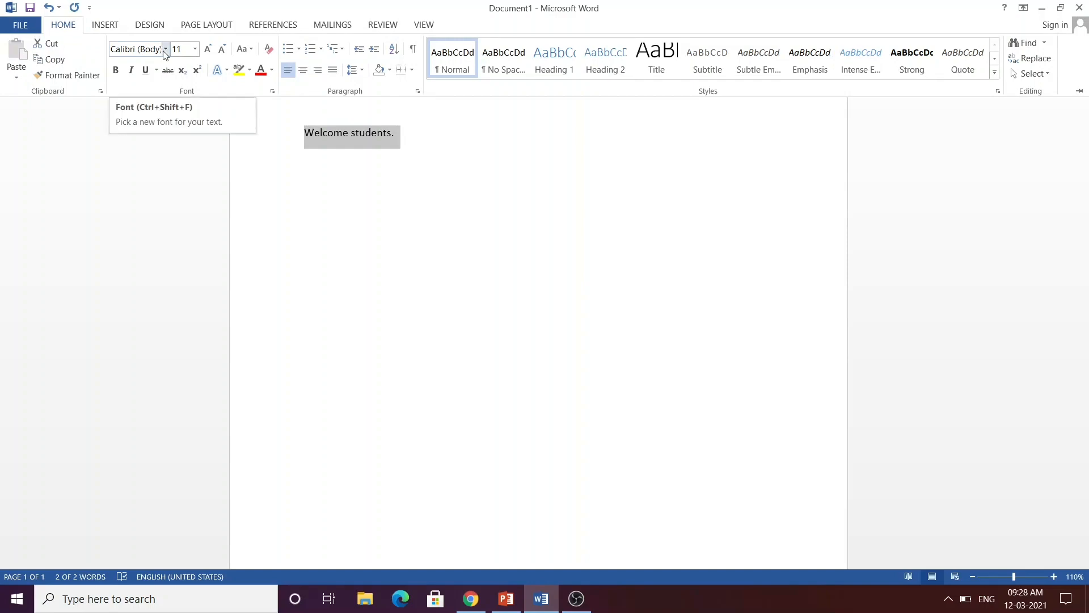
click(164, 50)
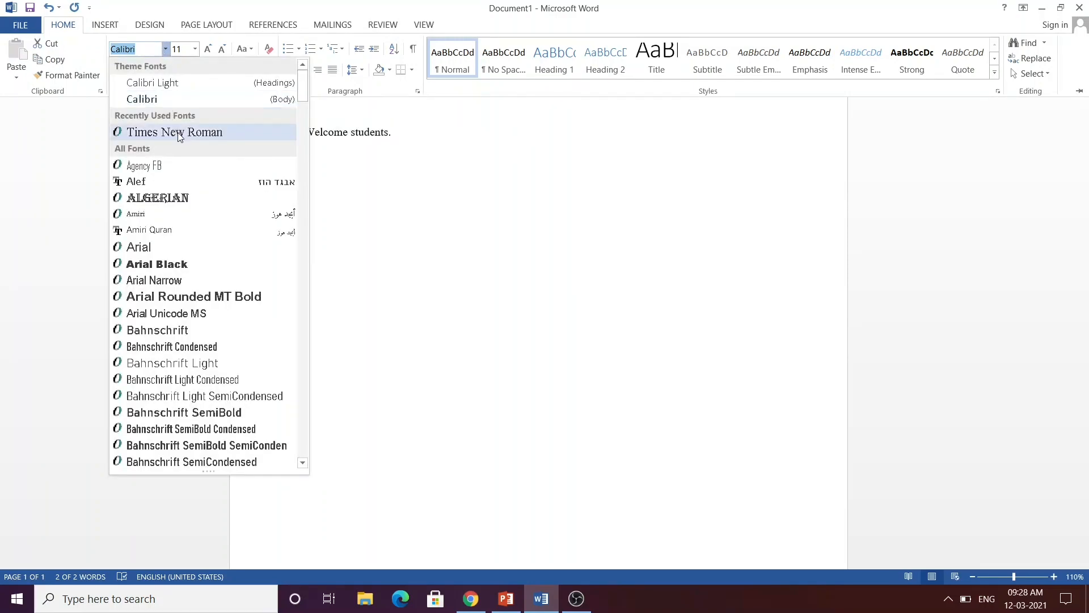
click(179, 133)
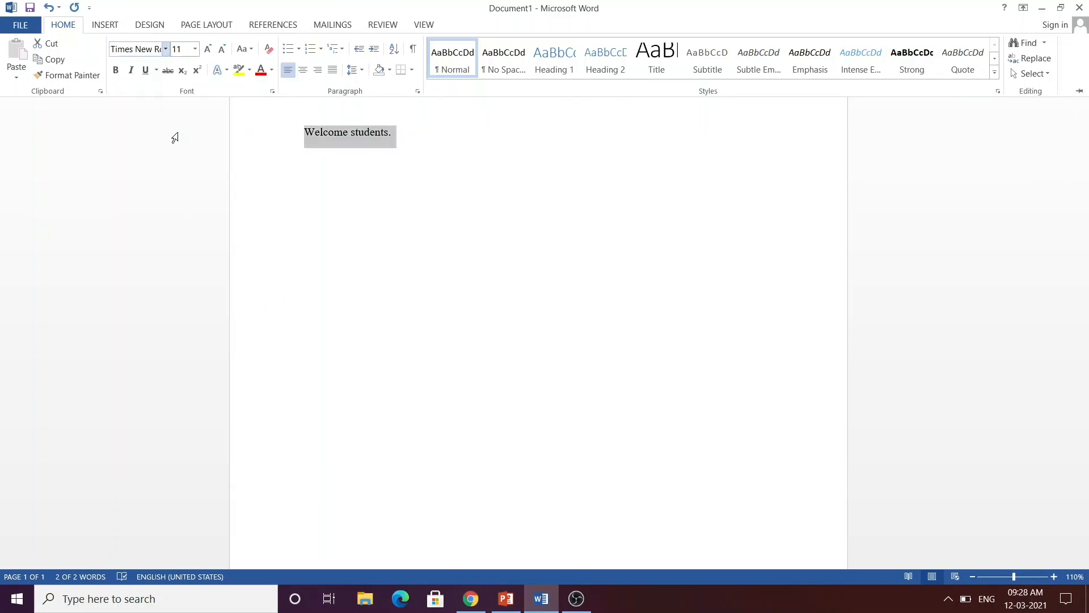
click(195, 48)
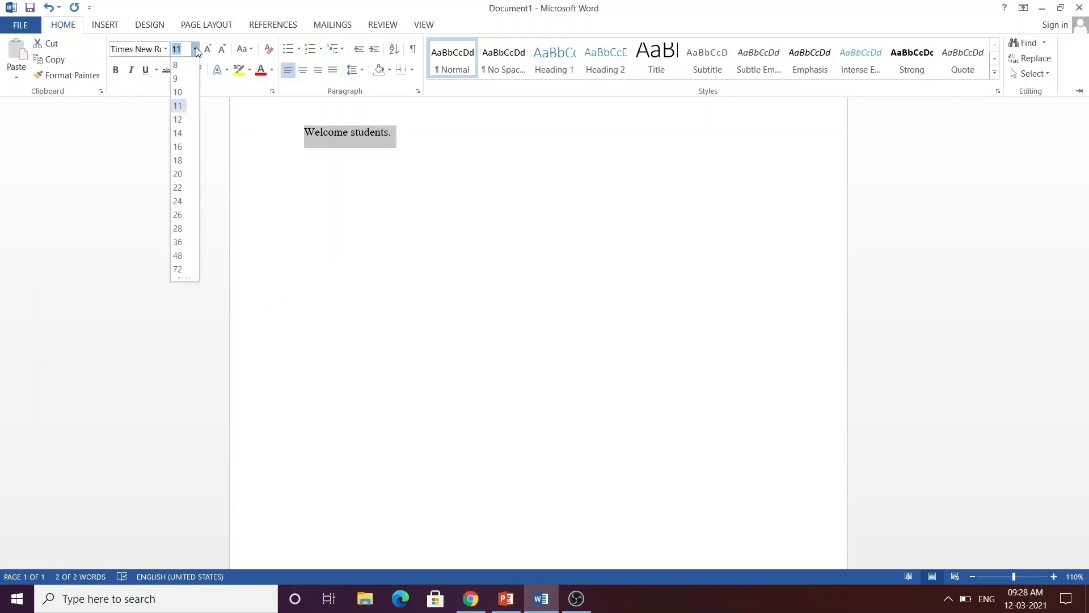
click(180, 155)
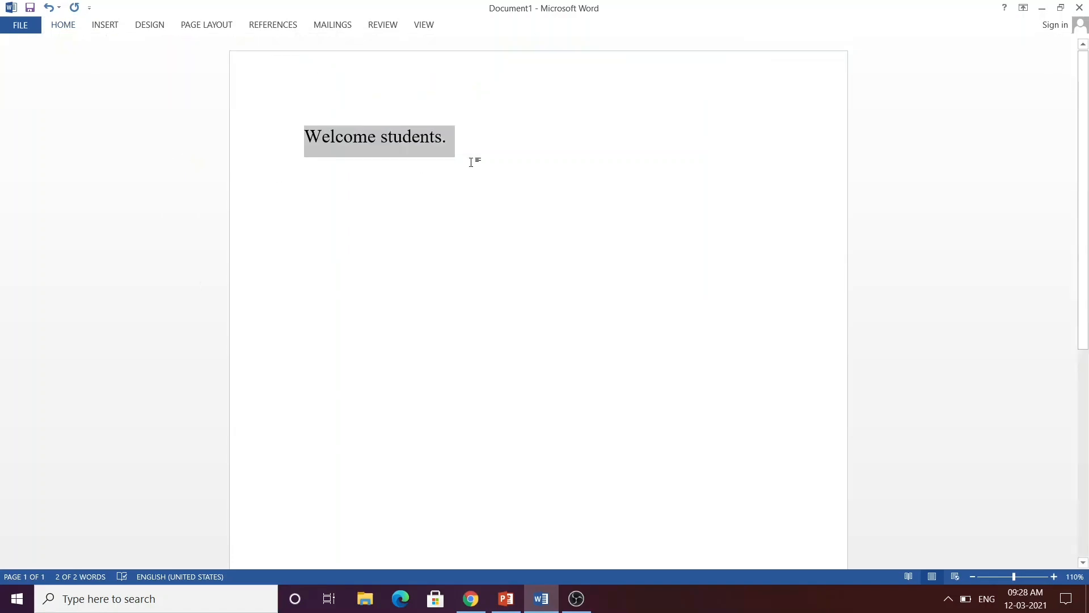
- Change the font color of the "Welcome students." line to the standard dark blue
drag(465, 142, 302, 142)
click(60, 28)
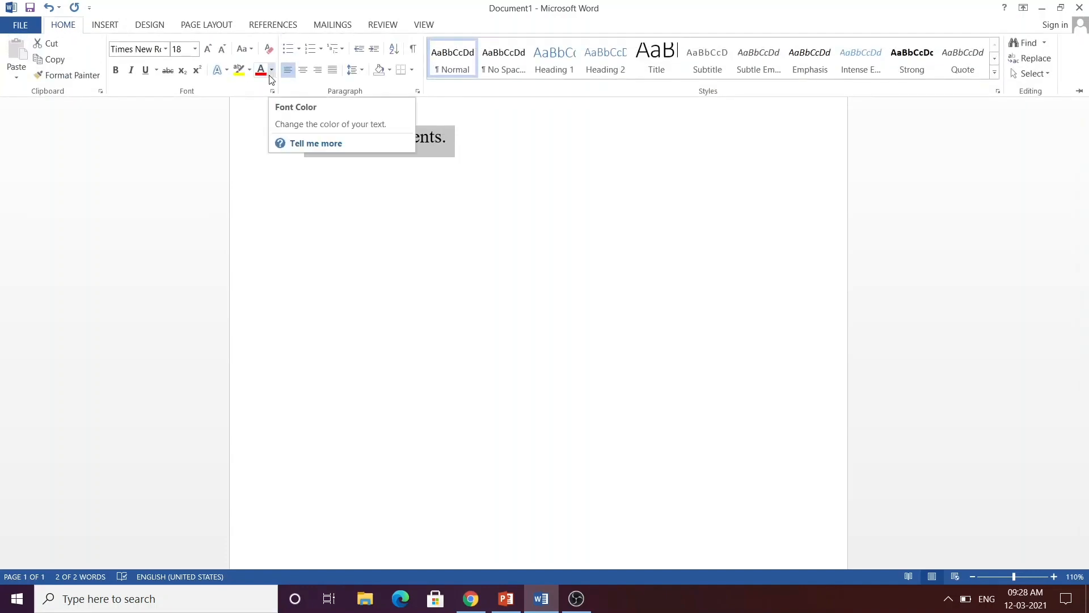
click(272, 71)
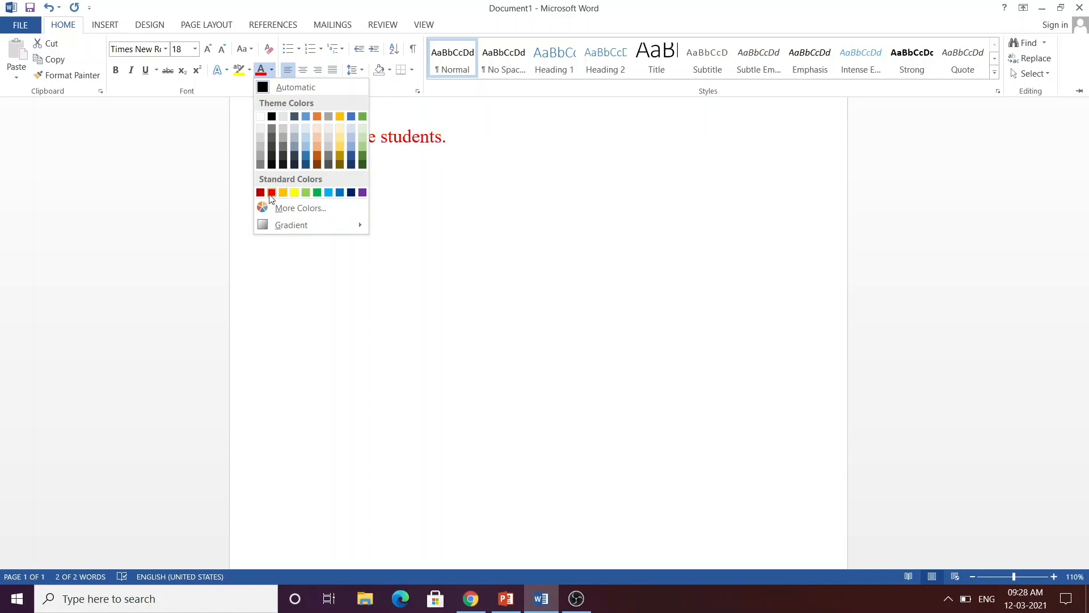
click(351, 193)
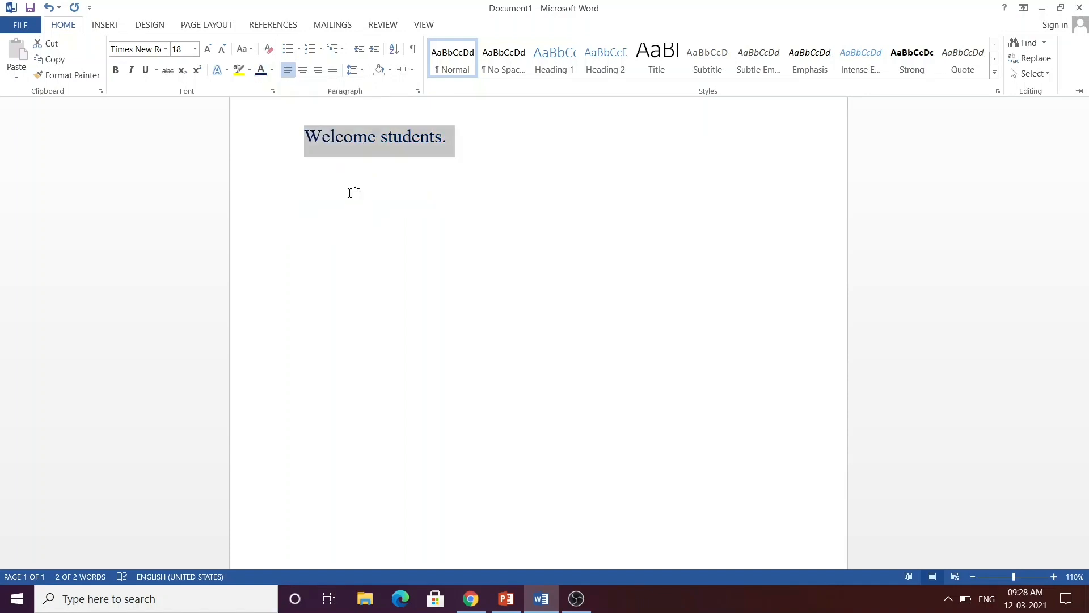
key(ctrl+F1)
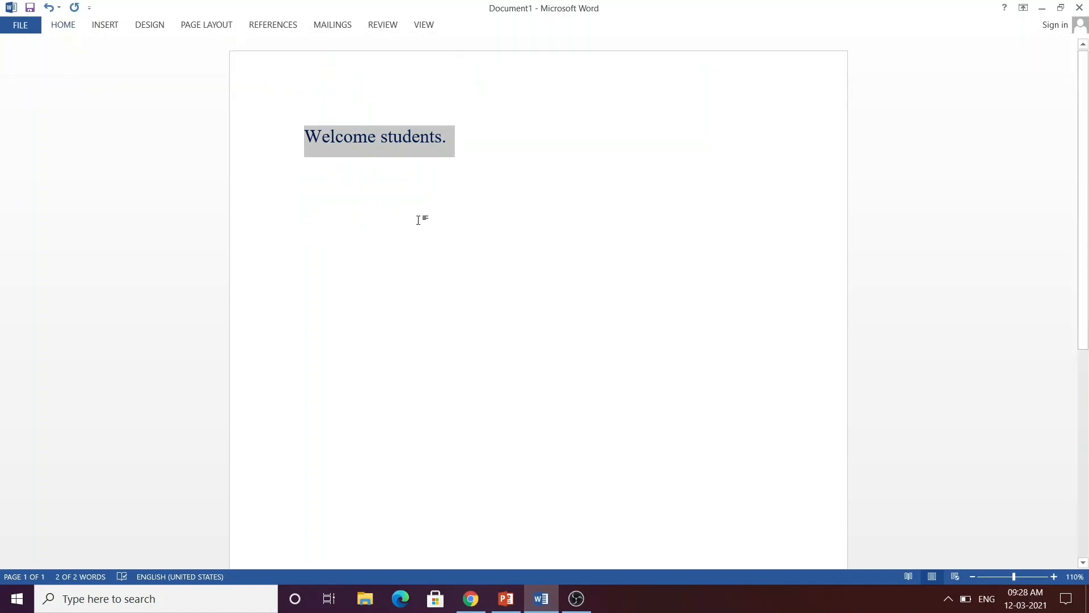
click(418, 220)
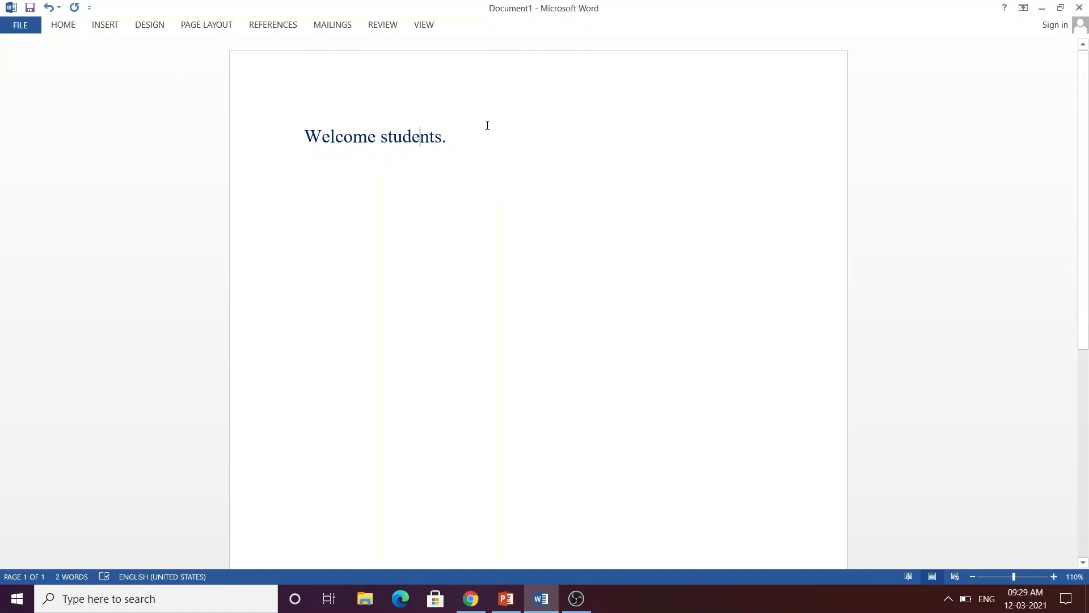
- Add the lines "One", "Two" and "Three" as separate paragraphs below "Welcome students."
key(shift+End)
click(495, 191)
key(Return)
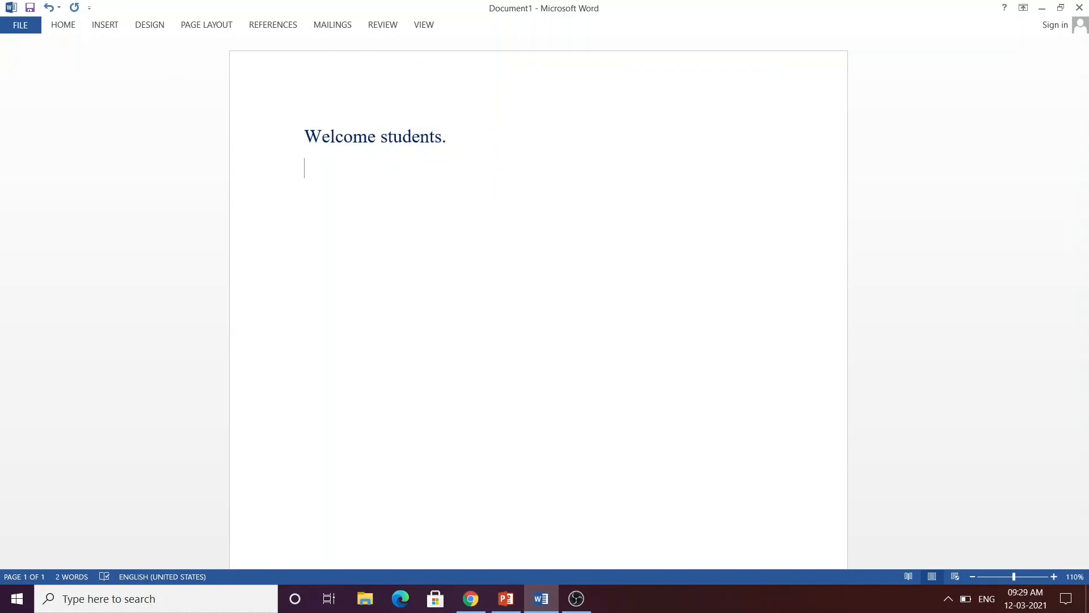
text(One)
key(Return)
text(Two)
key(Return)
text(T)
key(BackSpace)
text(three)
key(Return)
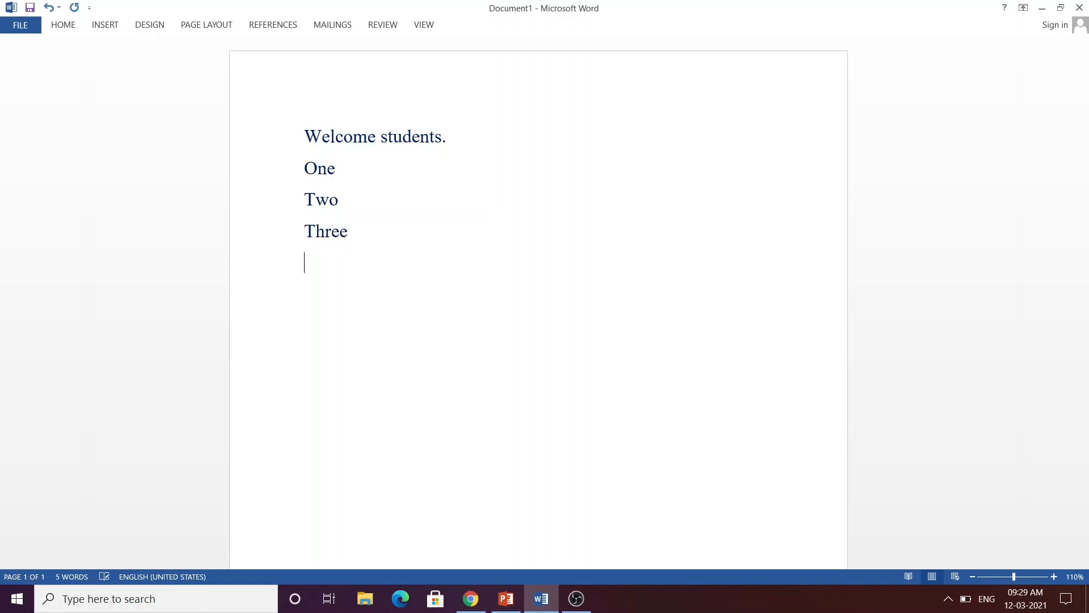
- Turn the lines One, Two and Three into a bulleted list with solid round bullets
drag(287, 167, 351, 243)
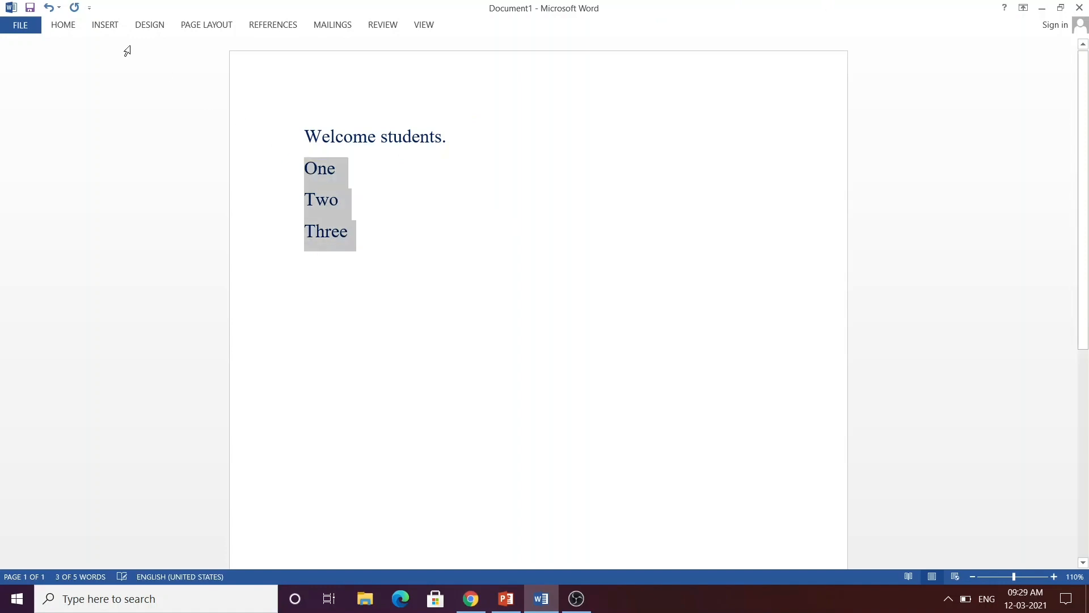
click(63, 26)
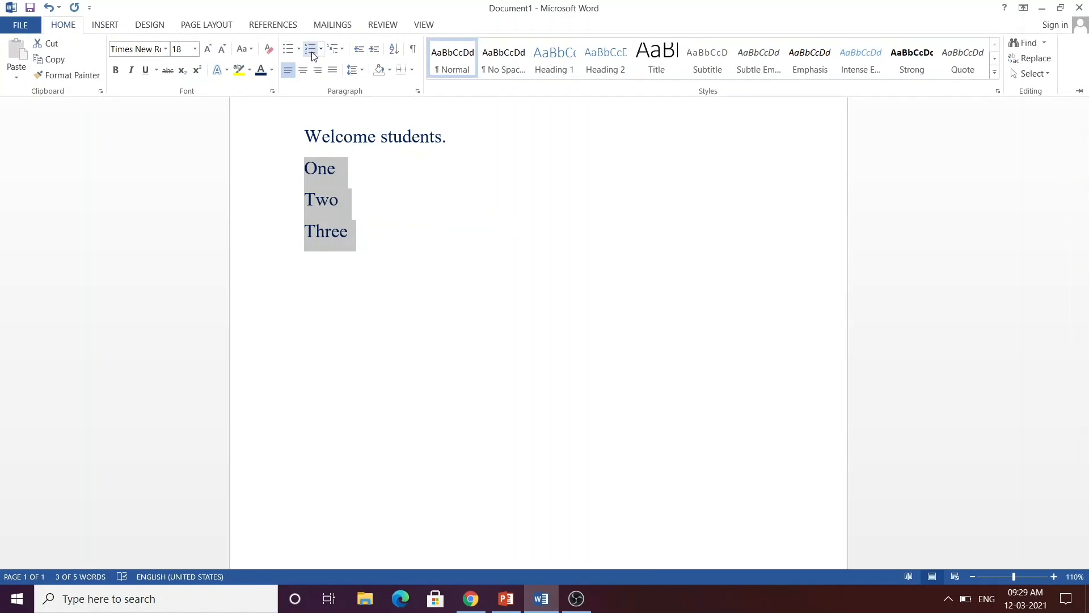
click(297, 50)
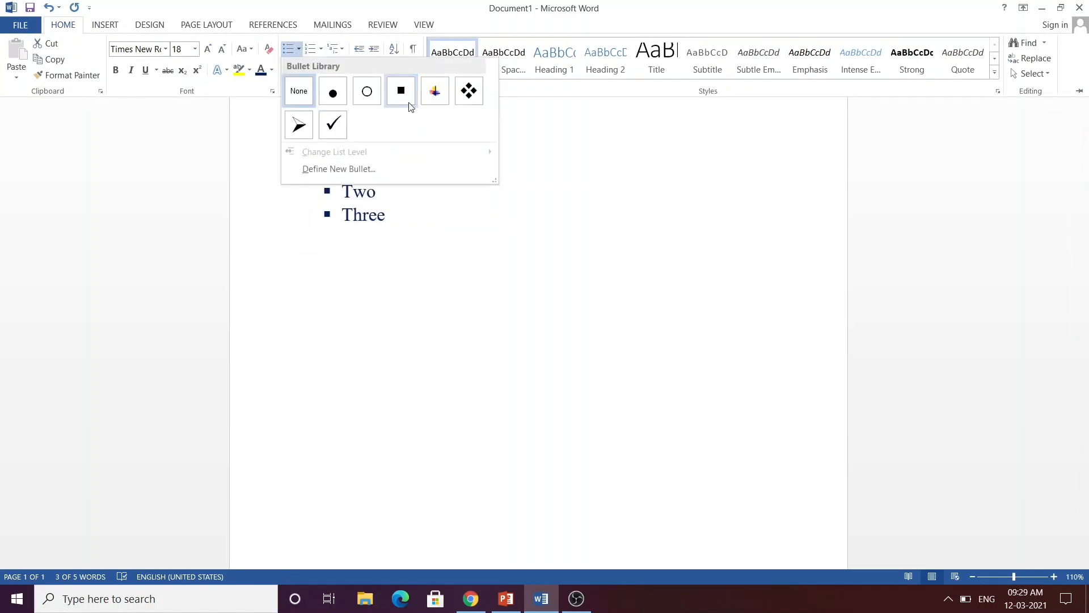
click(333, 92)
key(ctrl+F1)
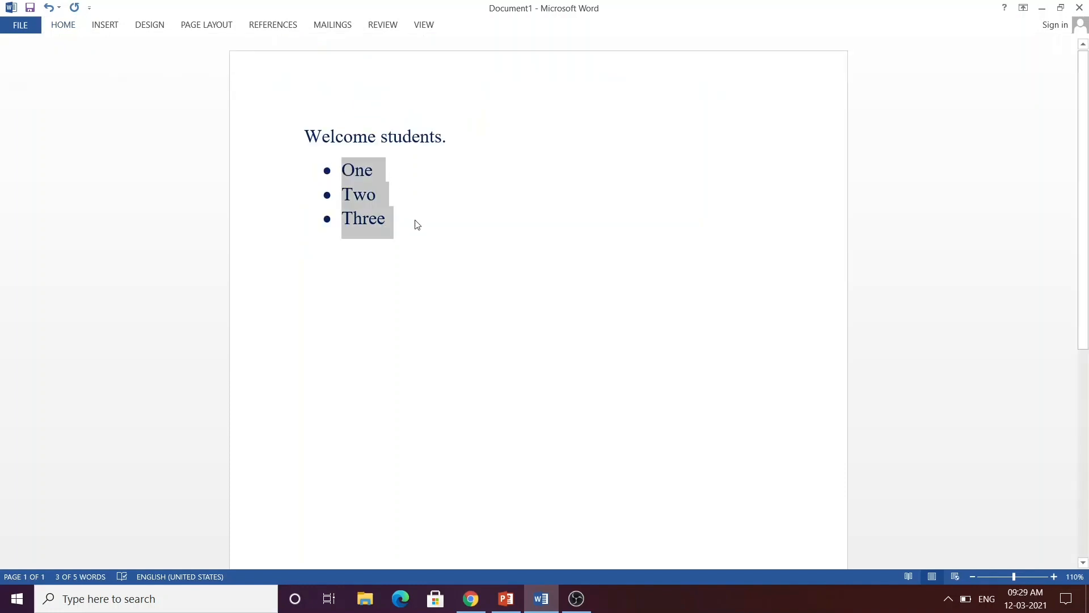
click(413, 224)
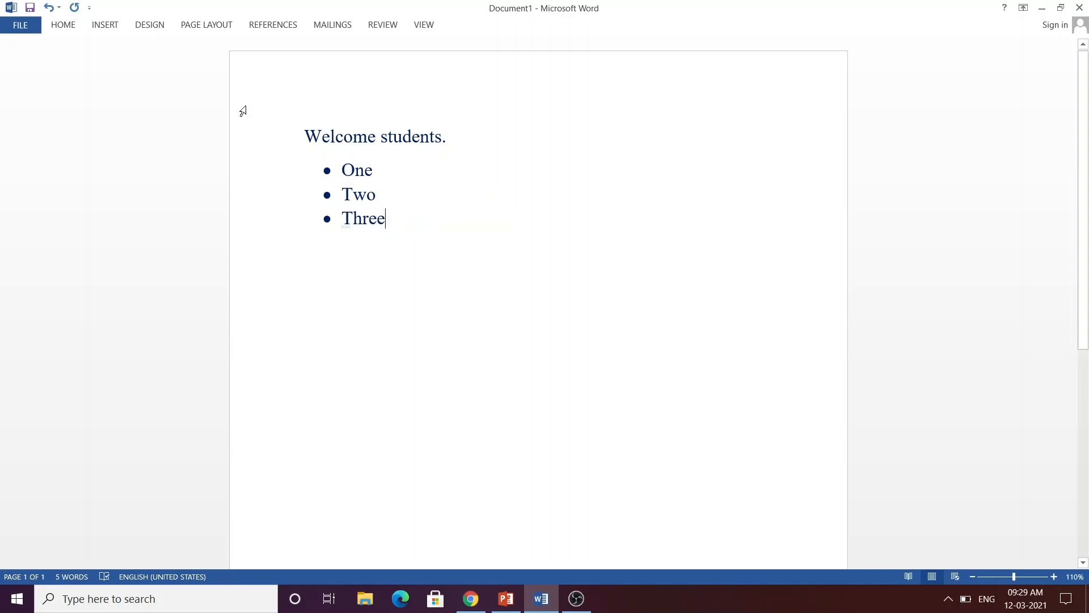
click(55, 27)
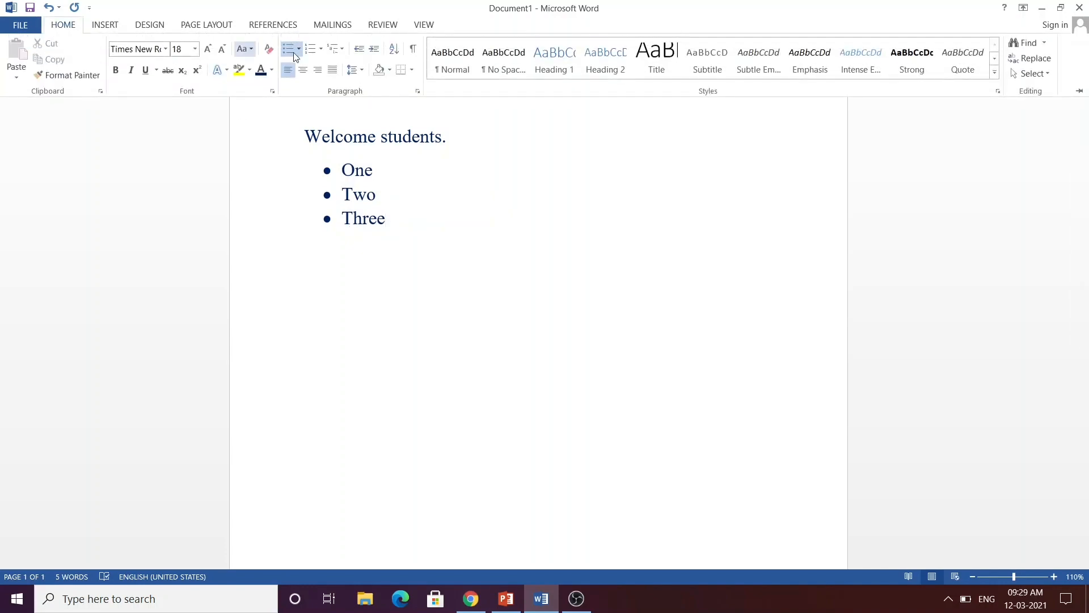
click(485, 233)
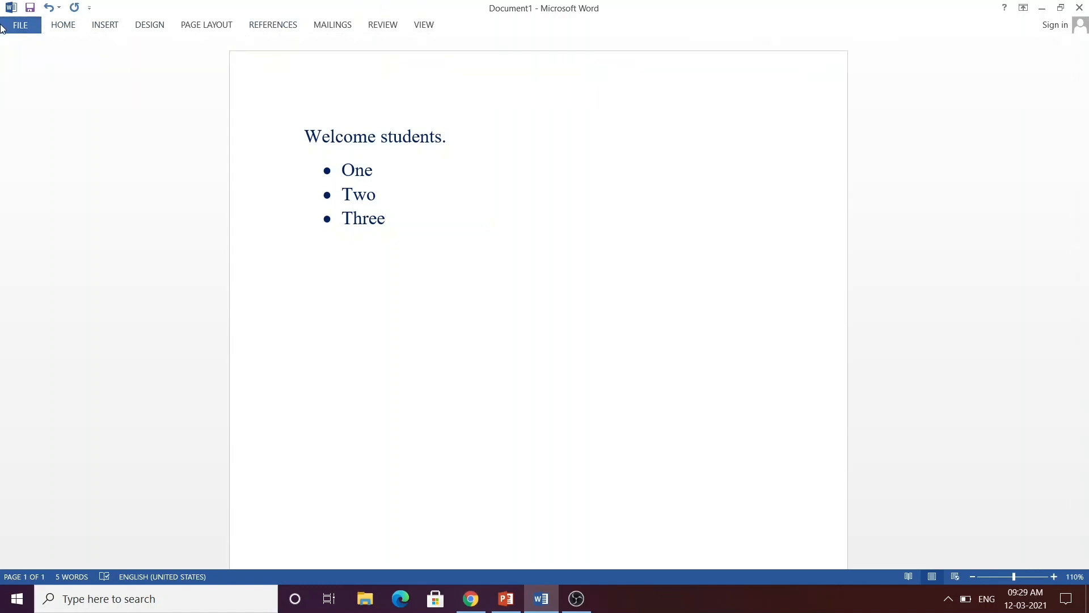
- Save the document to the Desktop under the file name "example", replacing the existing file
click(21, 27)
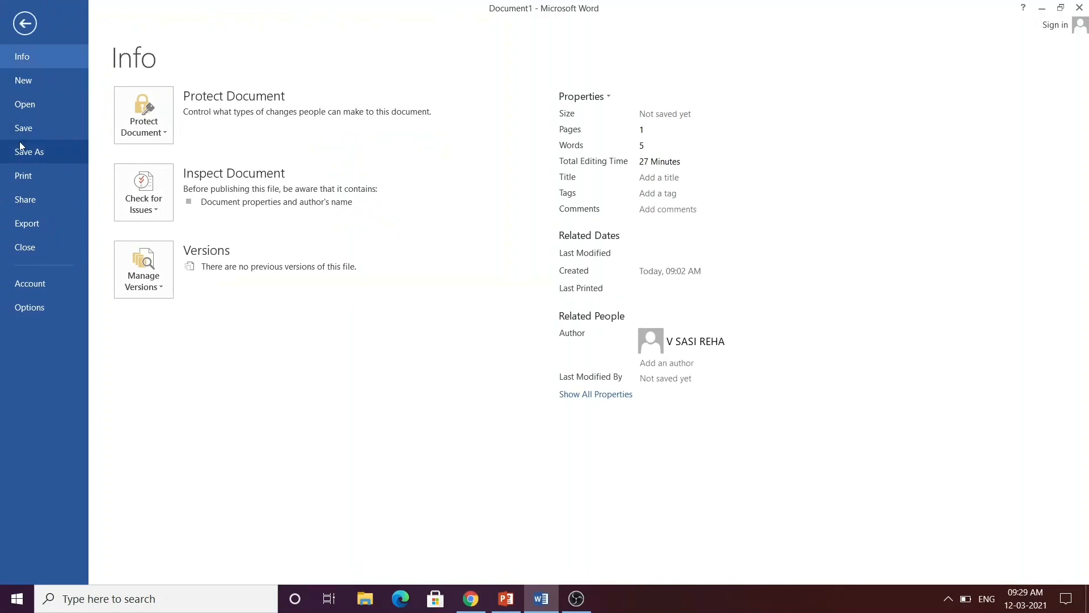
click(33, 157)
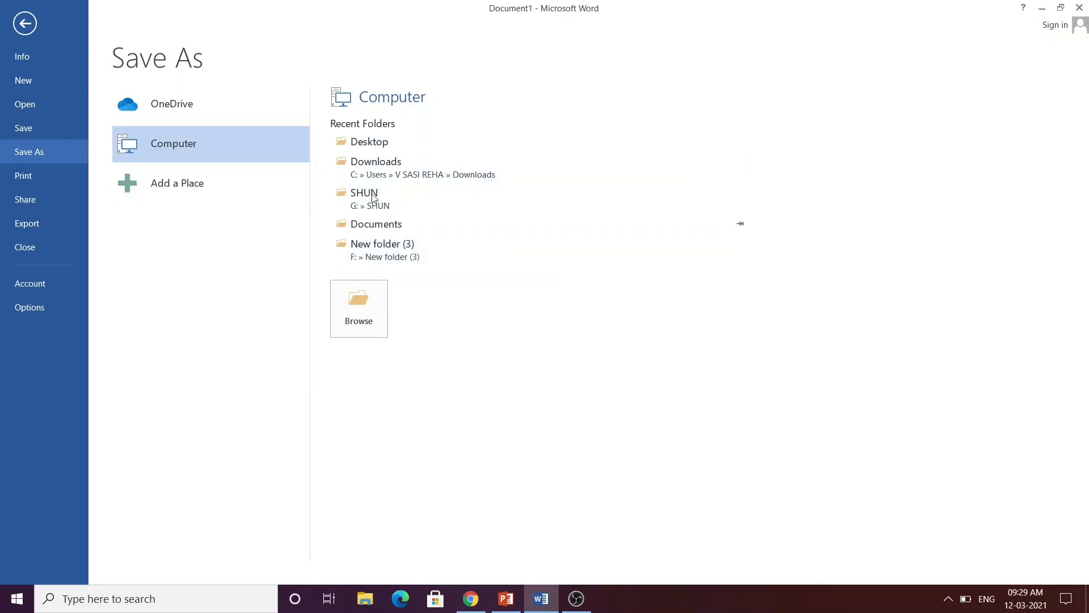
click(366, 147)
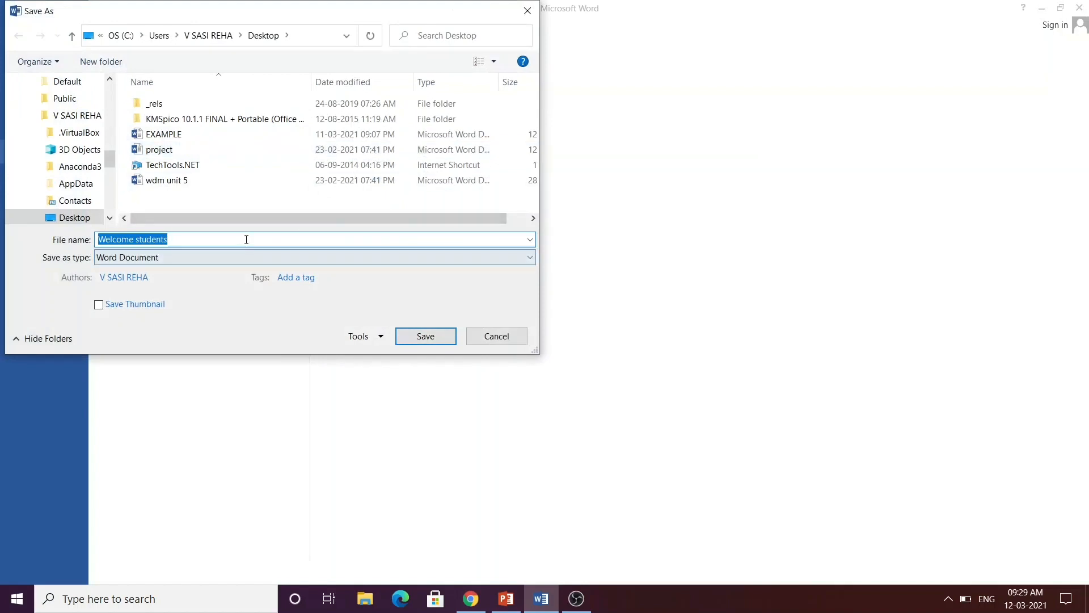
click(246, 239)
key(BackSpace)
key(BackSpace)
key(BackSpace)
key(BackSpace)
key(BackSpace)
key(BackSpace)
key(BackSpace)
key(BackSpace)
key(BackSpace)
key(BackSpace)
key(BackSpace)
key(BackSpace)
key(BackSpace)
key(BackSpace)
key(BackSpace)
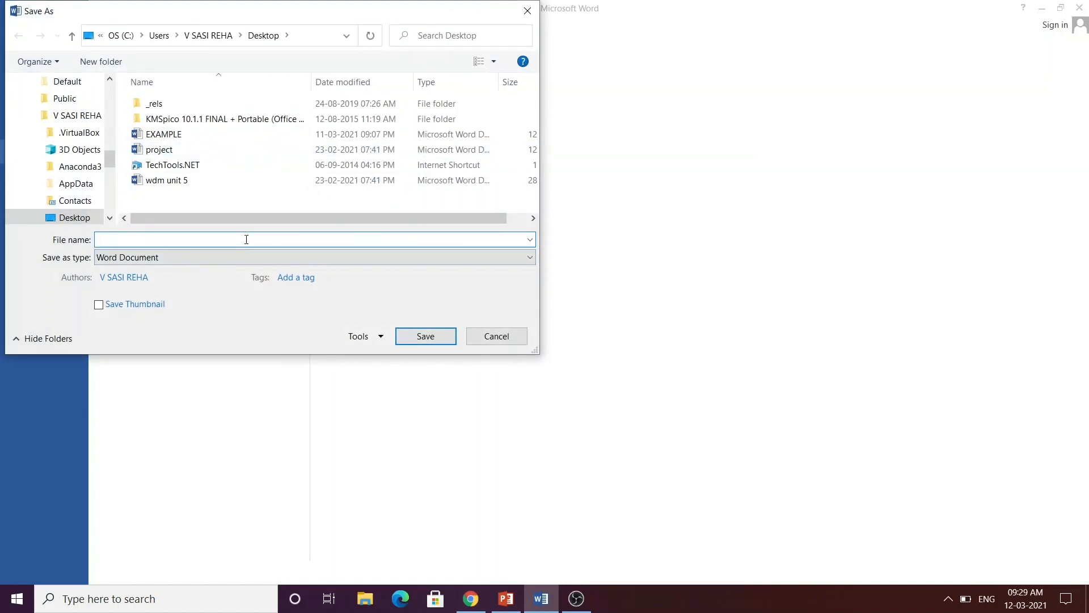
text(example)
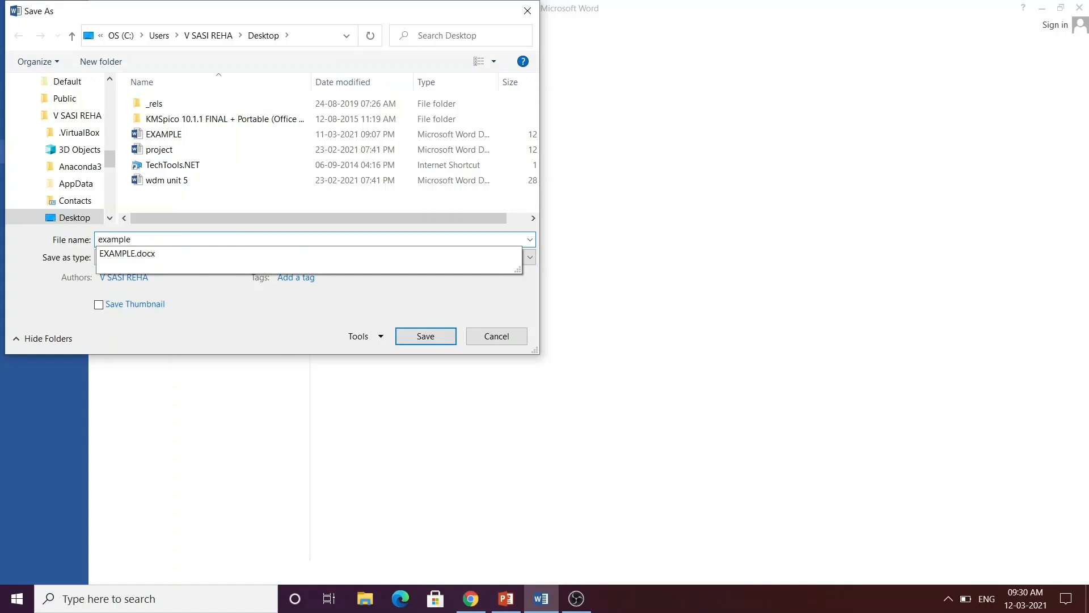
click(406, 339)
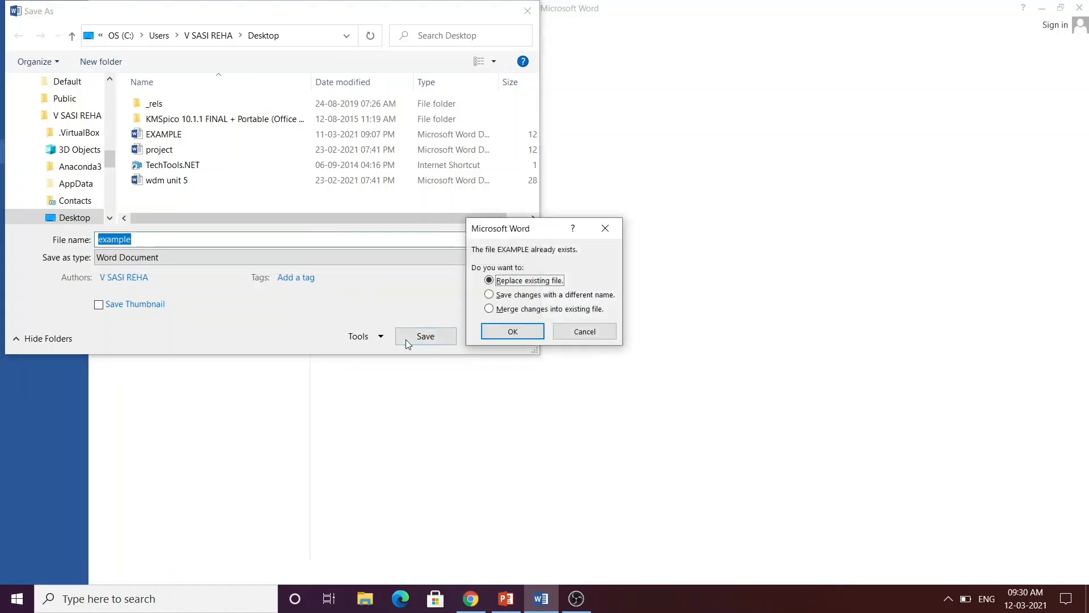
click(525, 336)
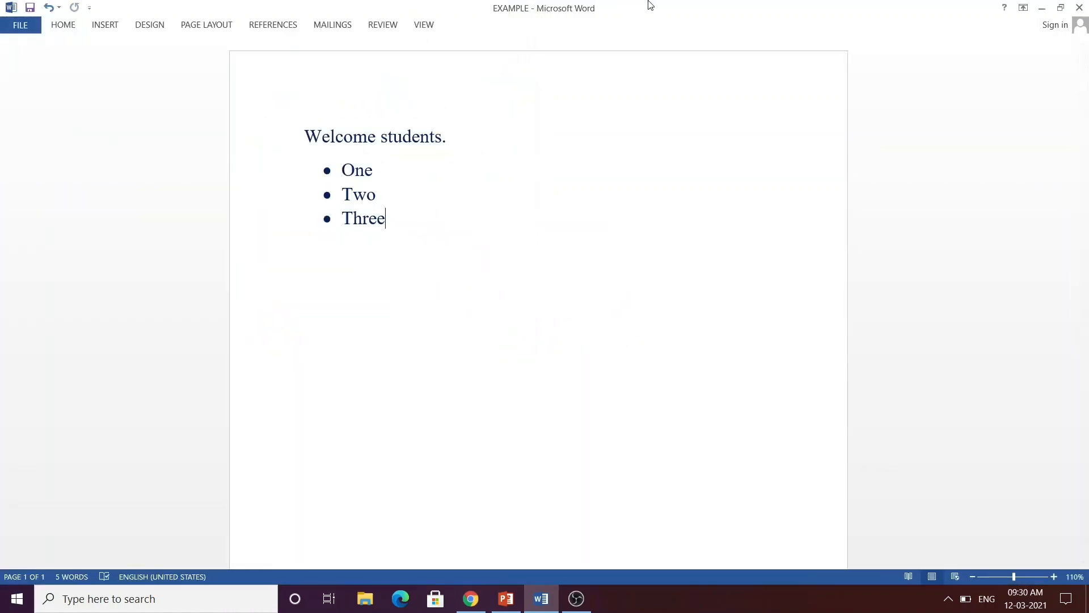
drag(630, 8, 508, 7)
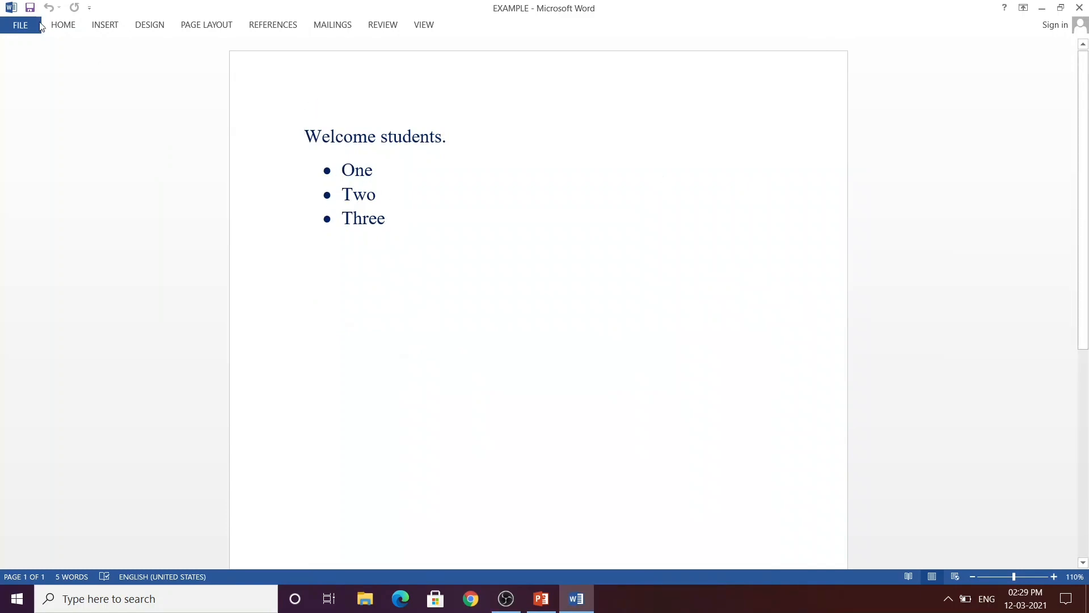
- Insert a blank line above "Welcome students." at the start of the document
click(61, 26)
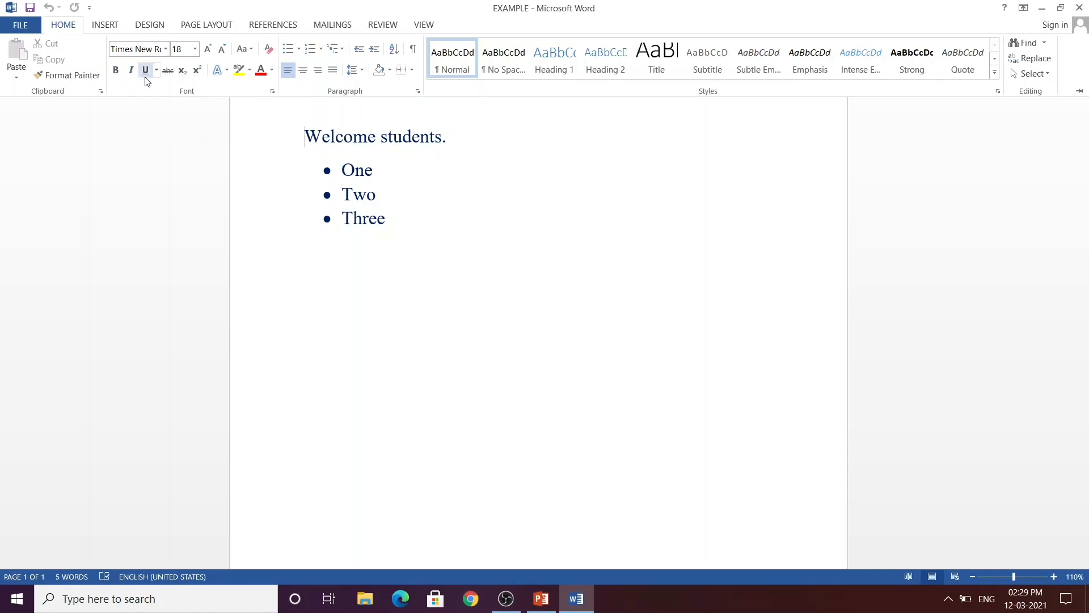
click(405, 220)
key(Return)
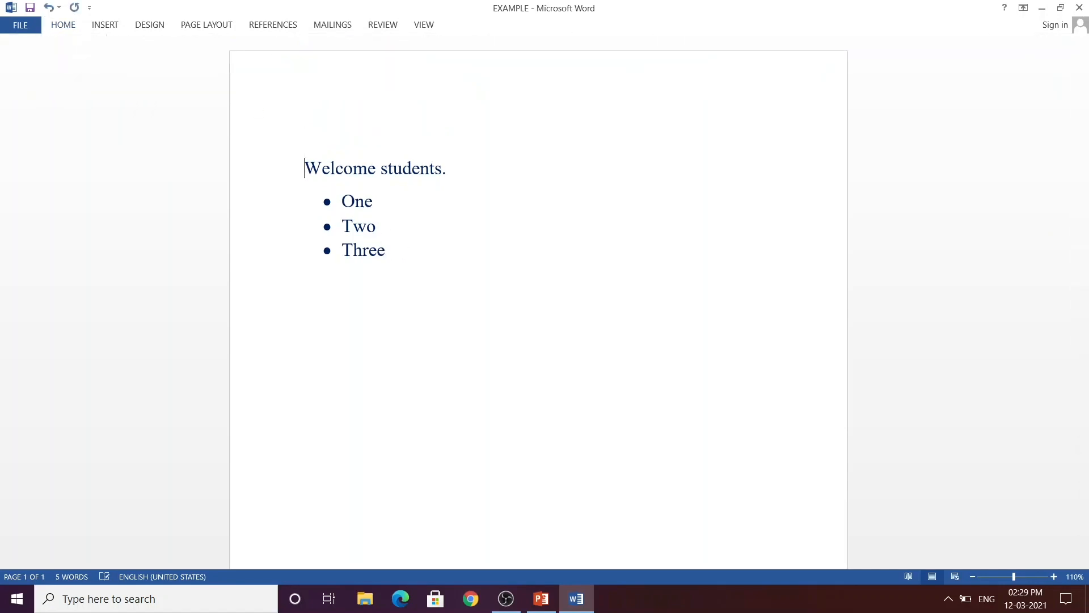
- Make the heading line "Welcome students." bold
drag(300, 160, 452, 165)
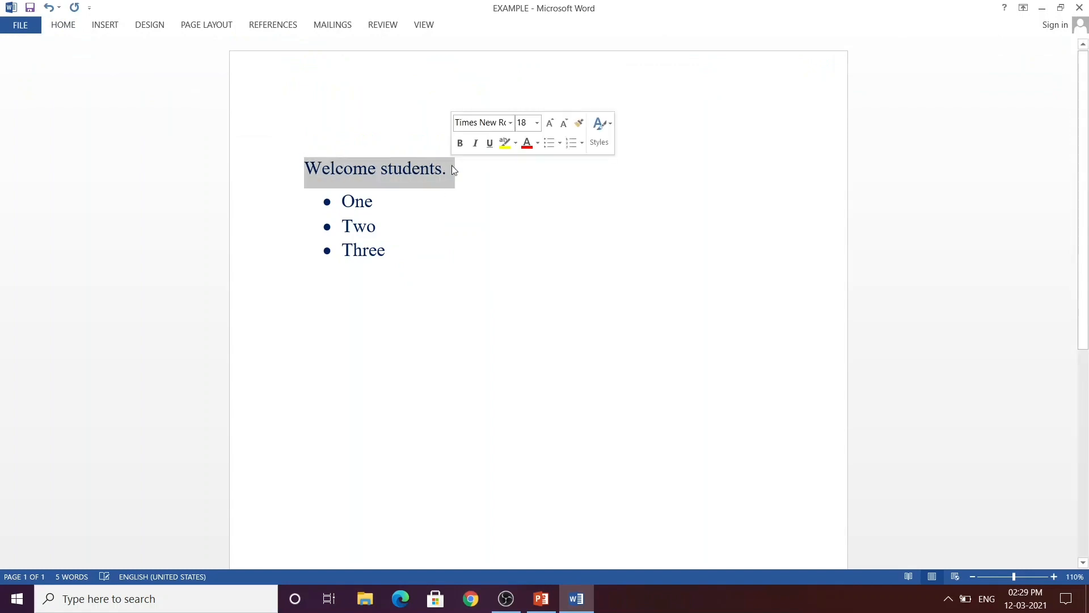
click(62, 25)
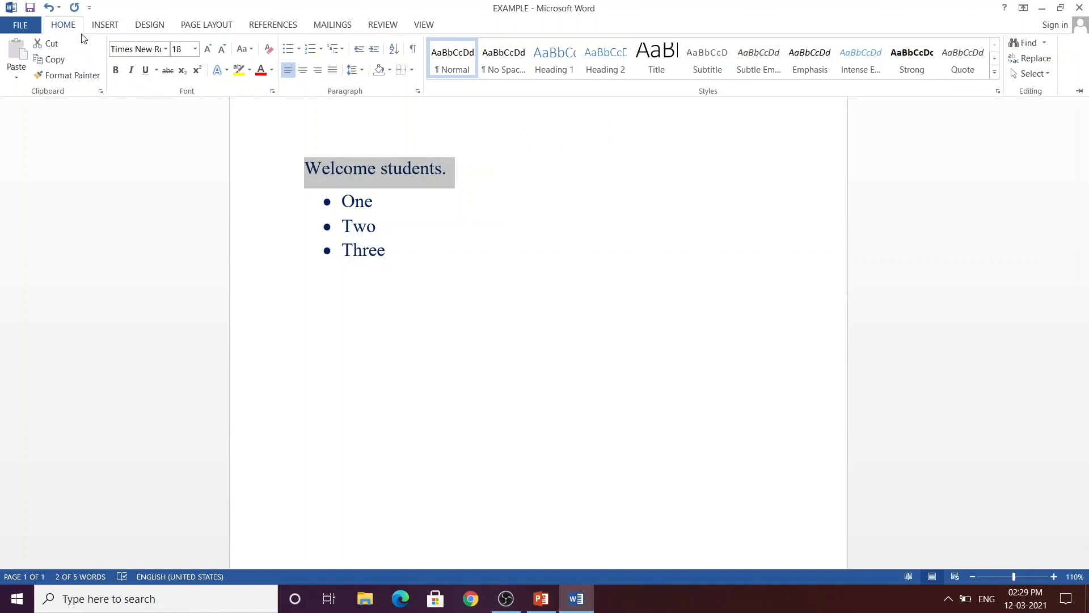
click(116, 70)
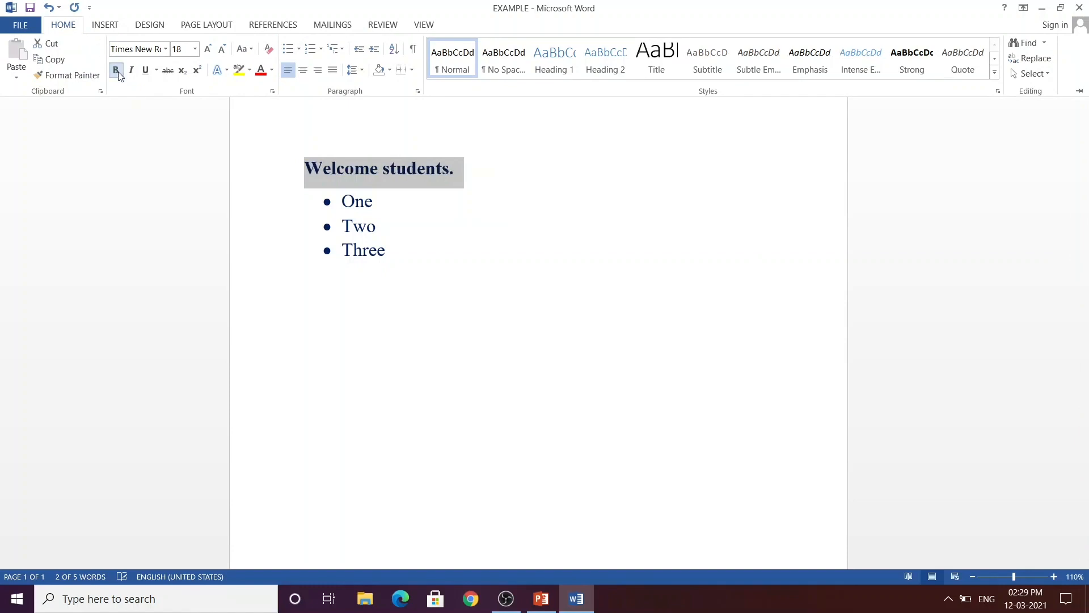
click(353, 252)
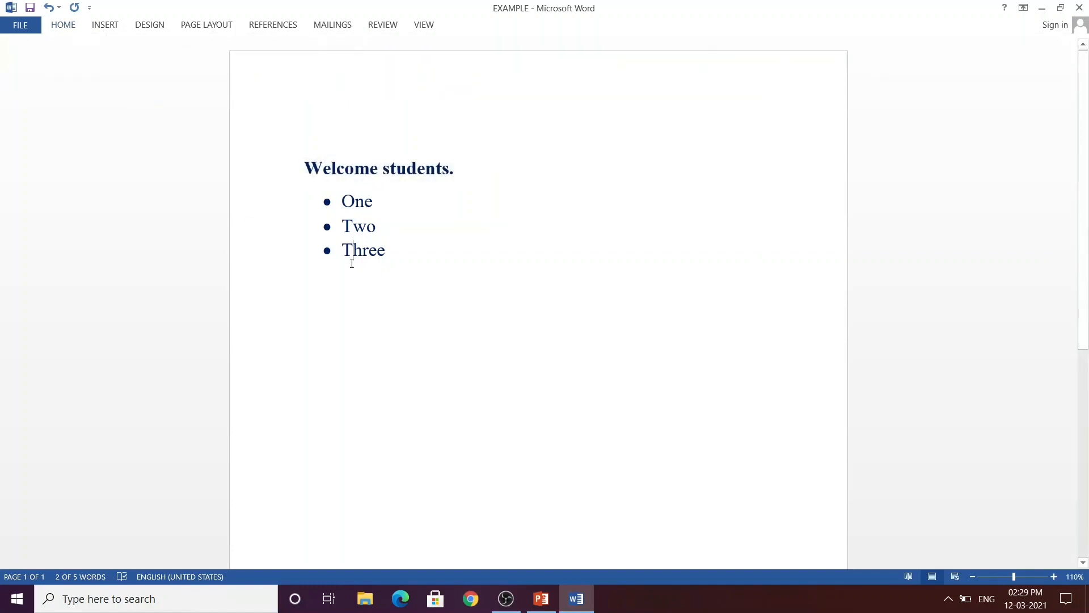
click(289, 172)
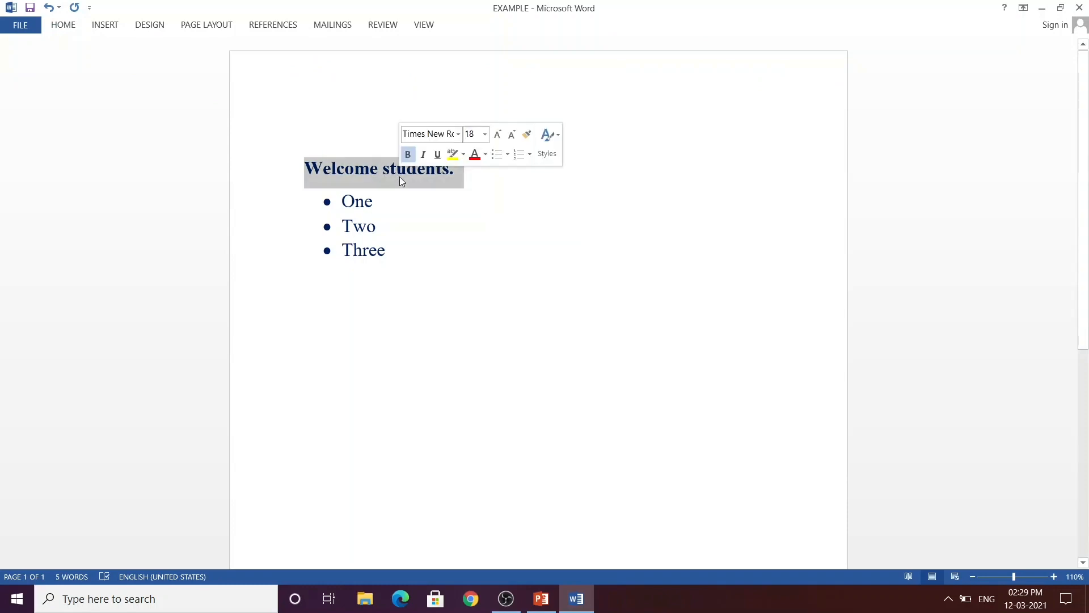
click(485, 229)
drag(461, 167, 216, 172)
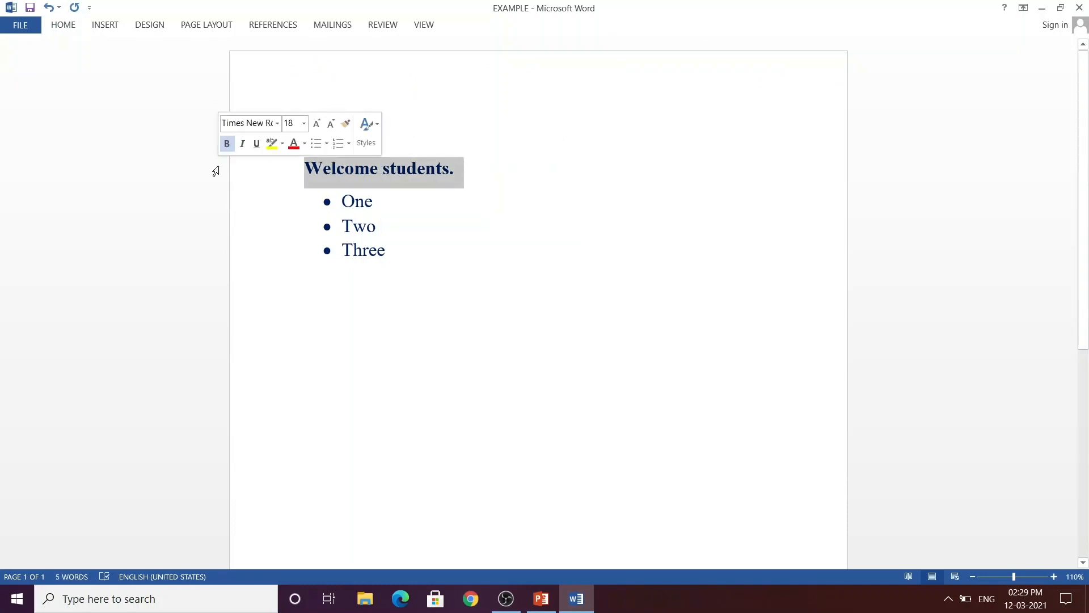
click(532, 279)
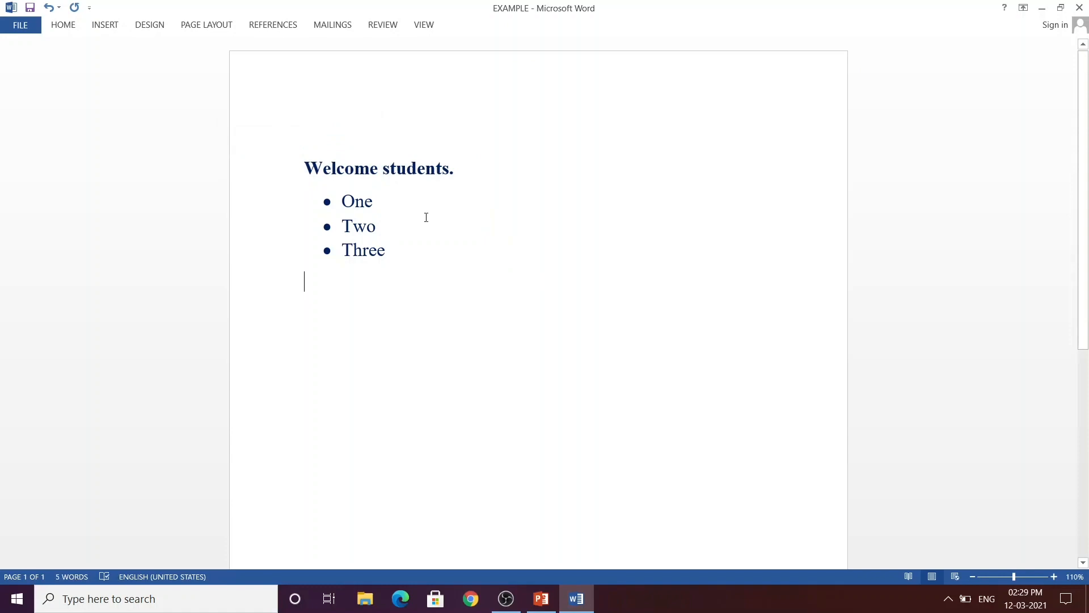
- Underline the heading line "Welcome students." above the bulleted list
triple_click(510, 169)
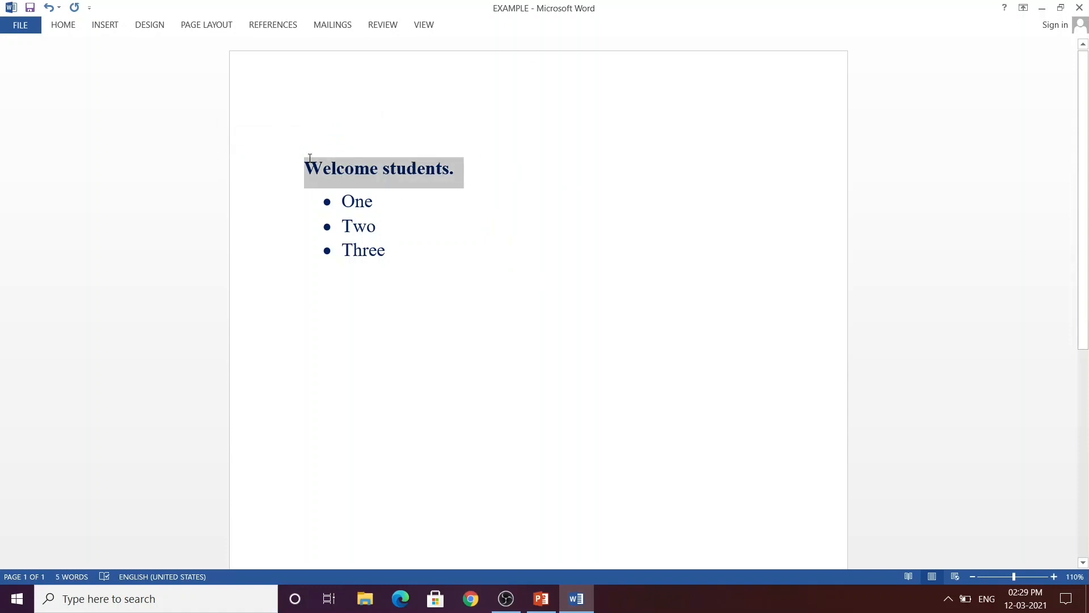
click(65, 27)
click(145, 70)
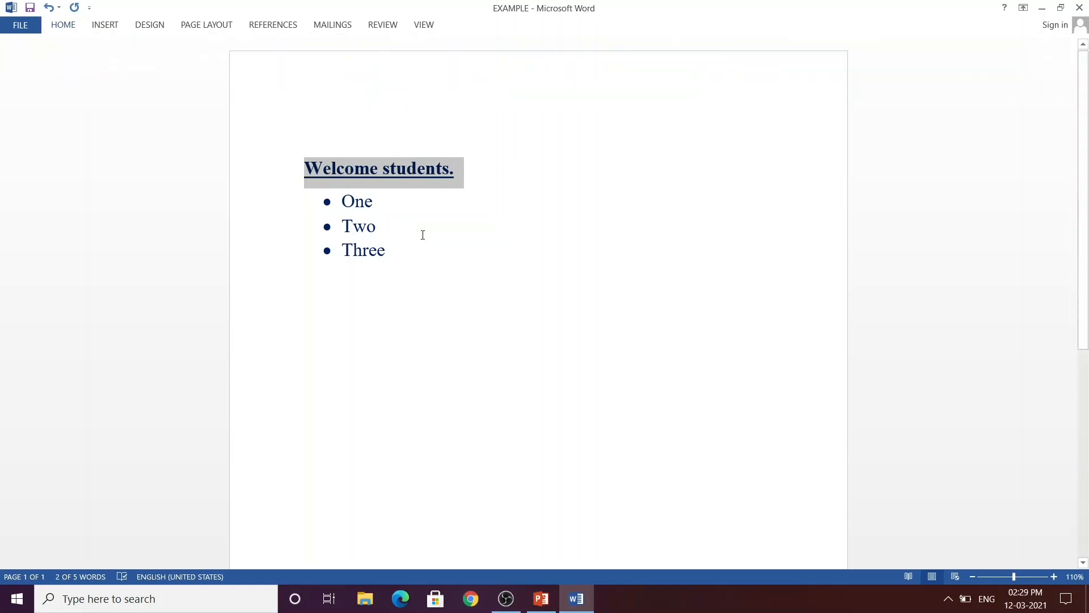
click(504, 252)
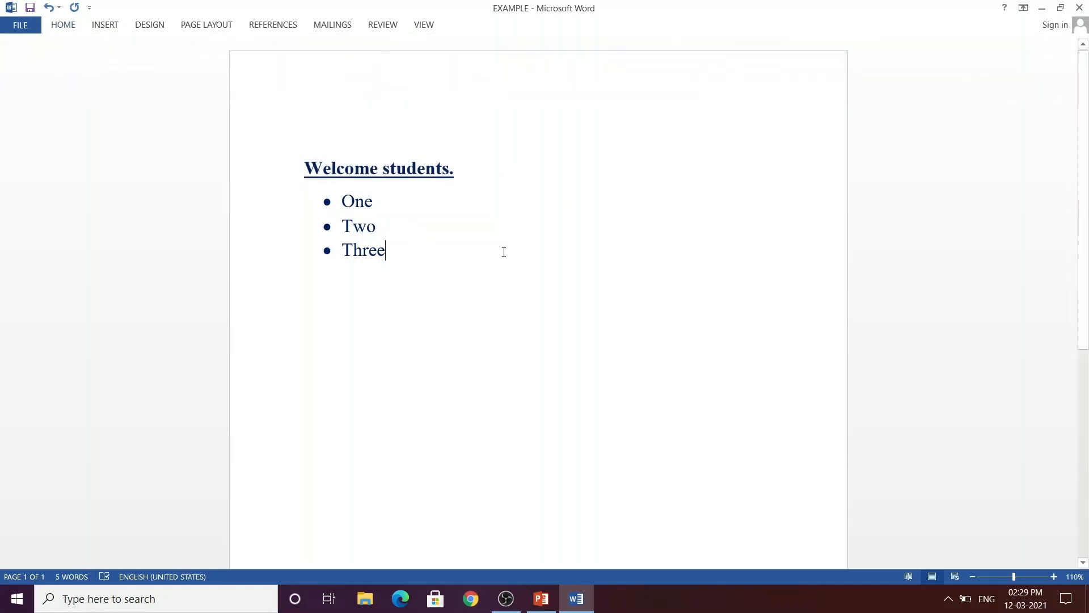
- Create a new document from the Blank document template
click(66, 29)
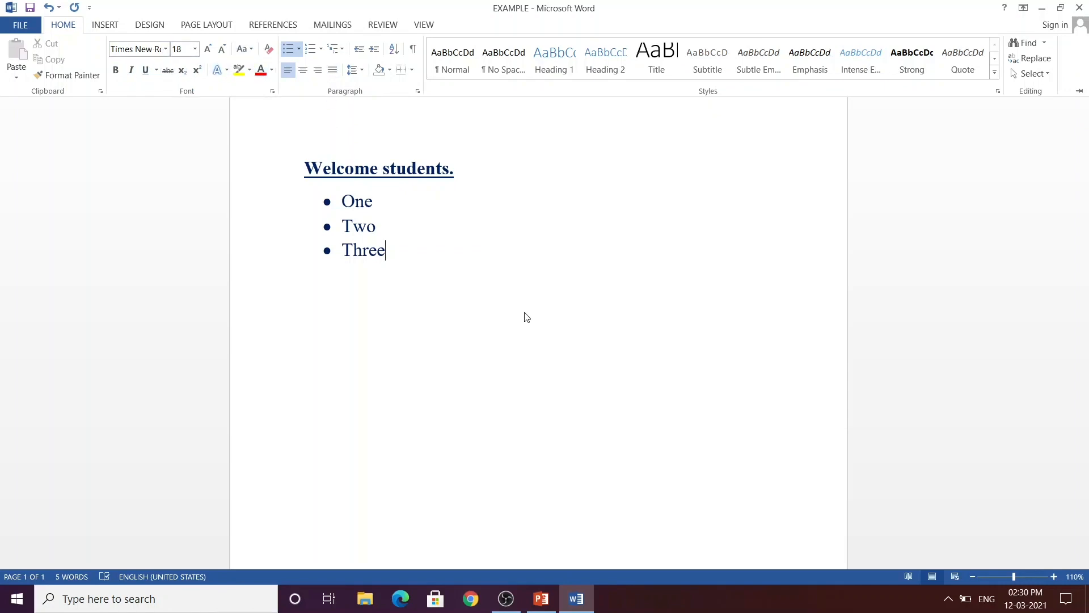
click(21, 26)
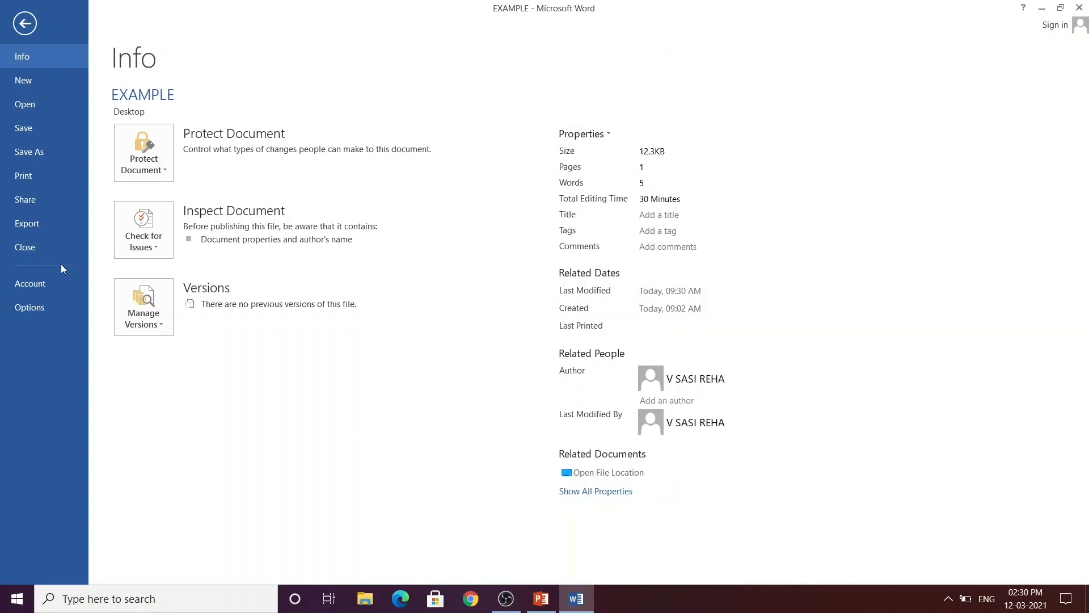
click(24, 81)
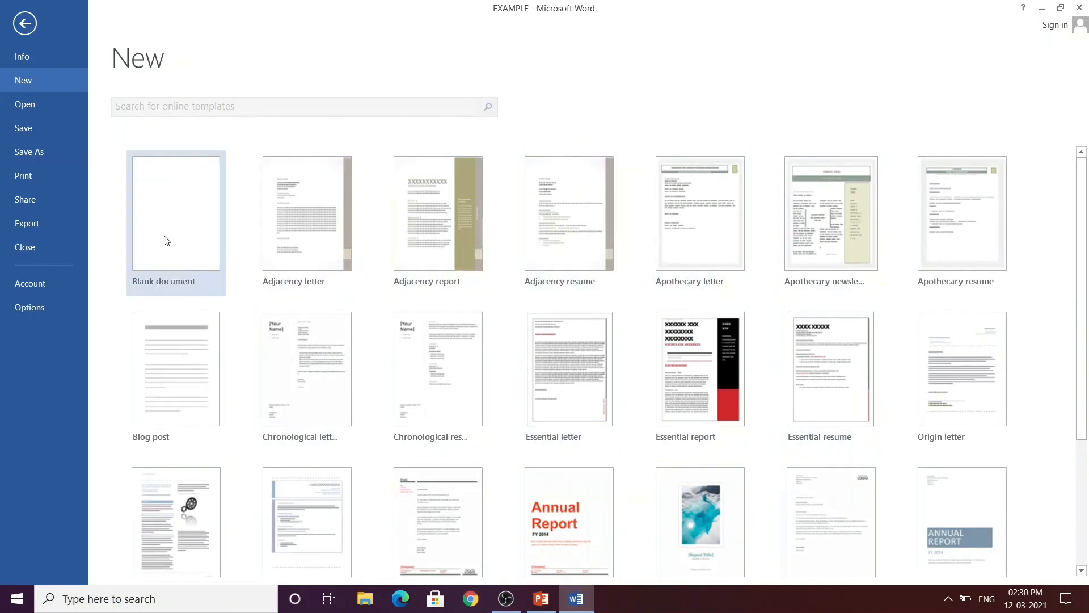
click(198, 191)
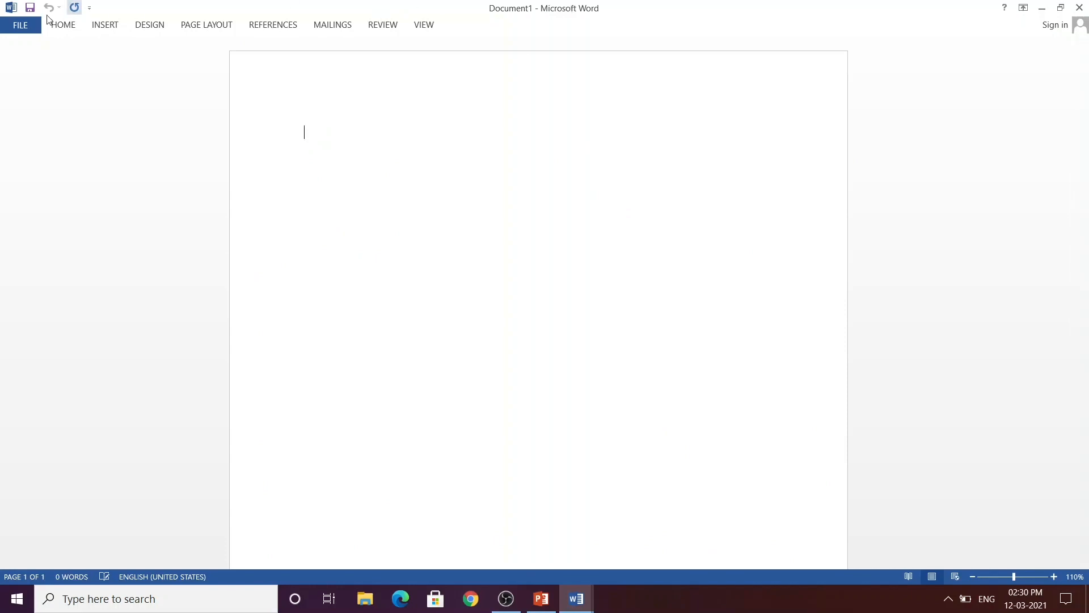
- Open the recent document "project" from the Desktop and save it under its existing name
click(17, 25)
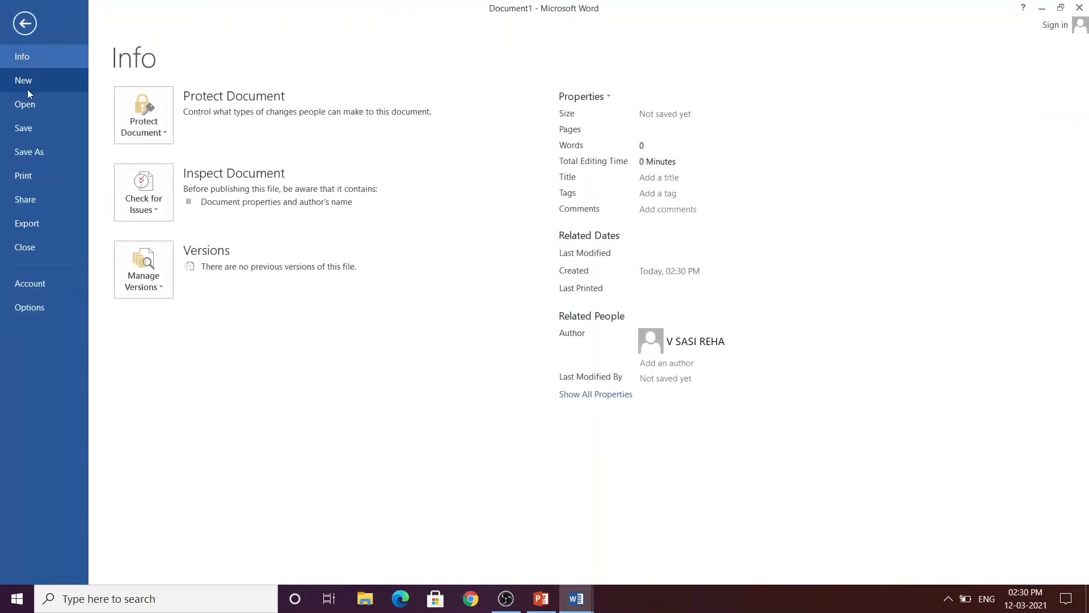
click(27, 108)
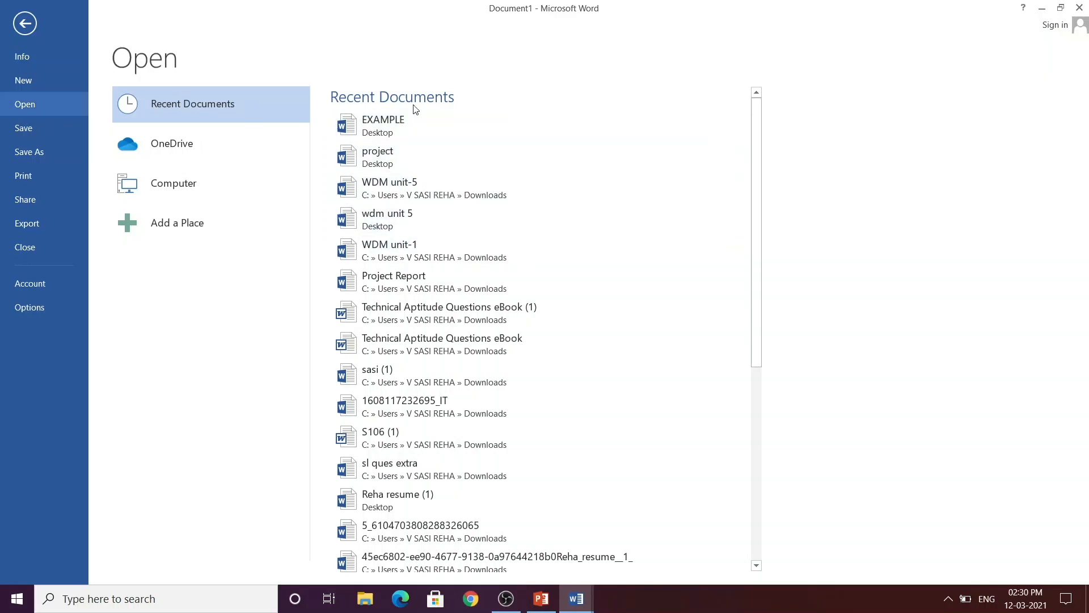
click(424, 148)
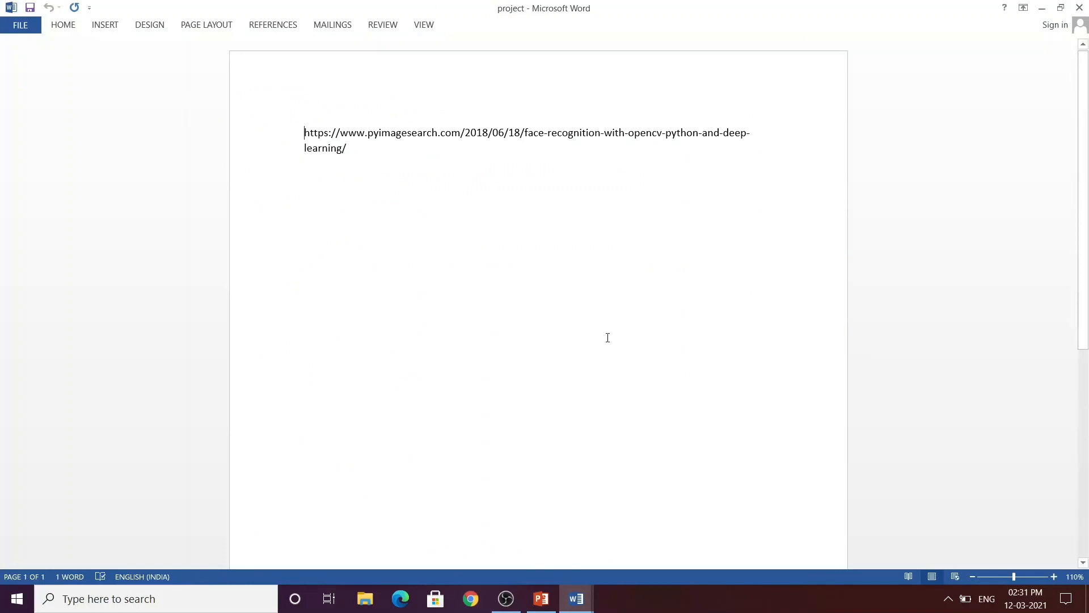
click(26, 26)
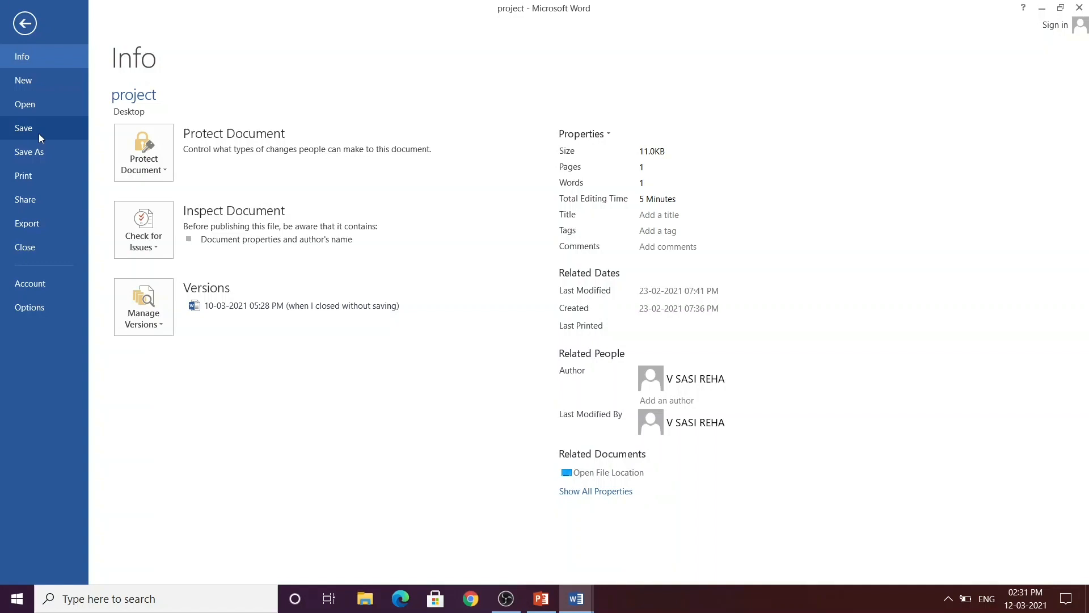
click(38, 134)
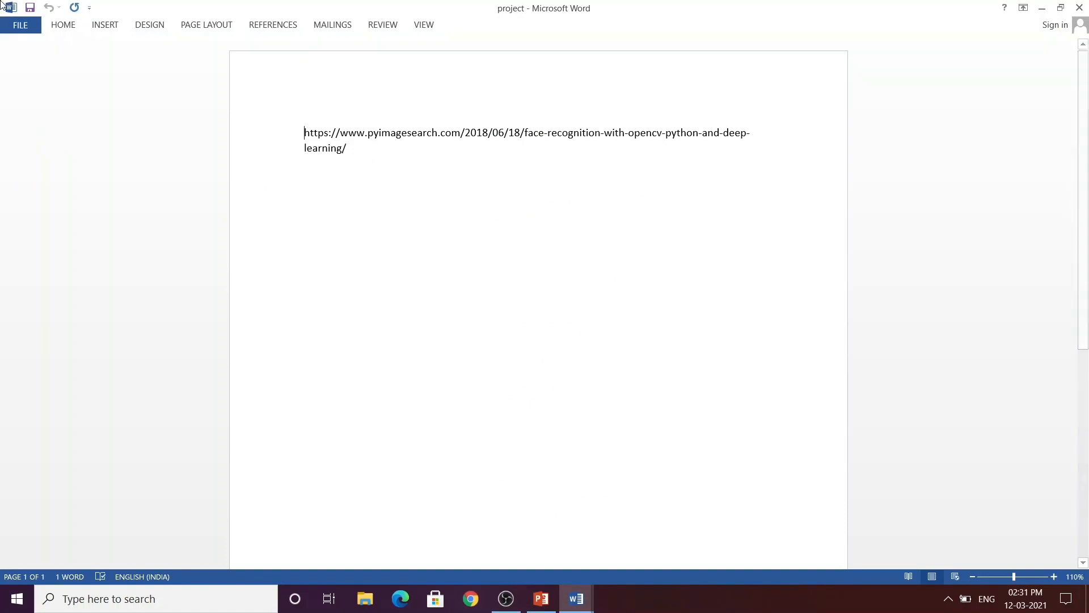
- Save a copy of the document to the Desktop as "project-name" and close it
click(8, 28)
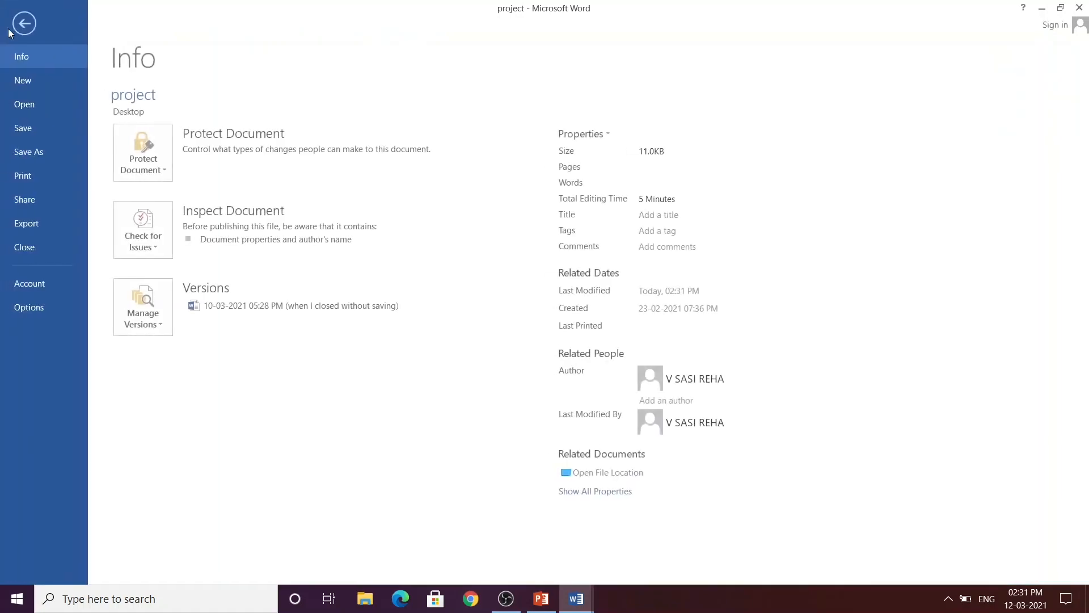
click(39, 156)
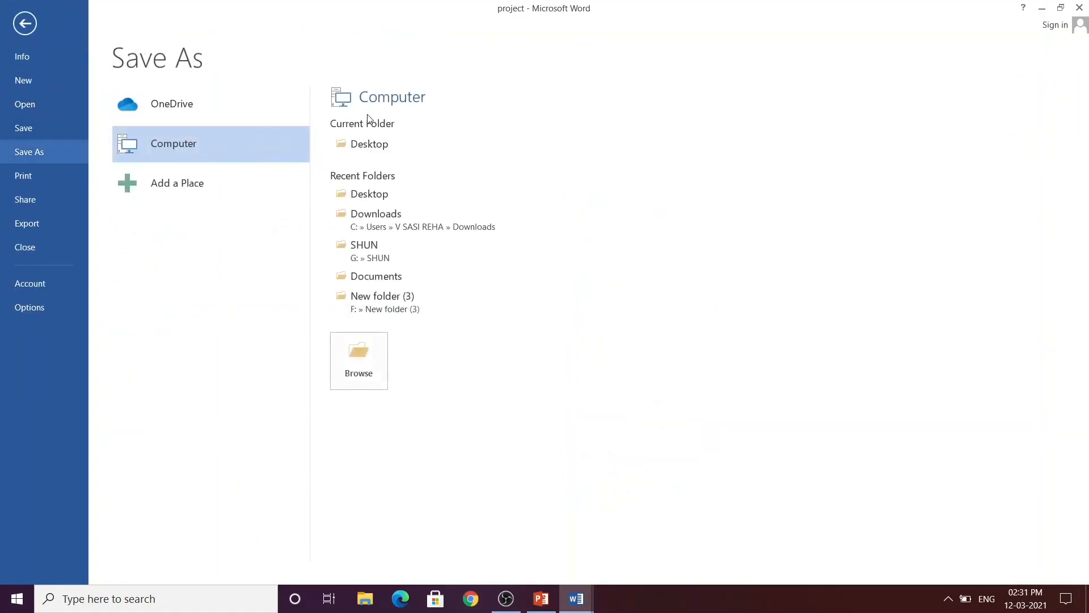
click(364, 145)
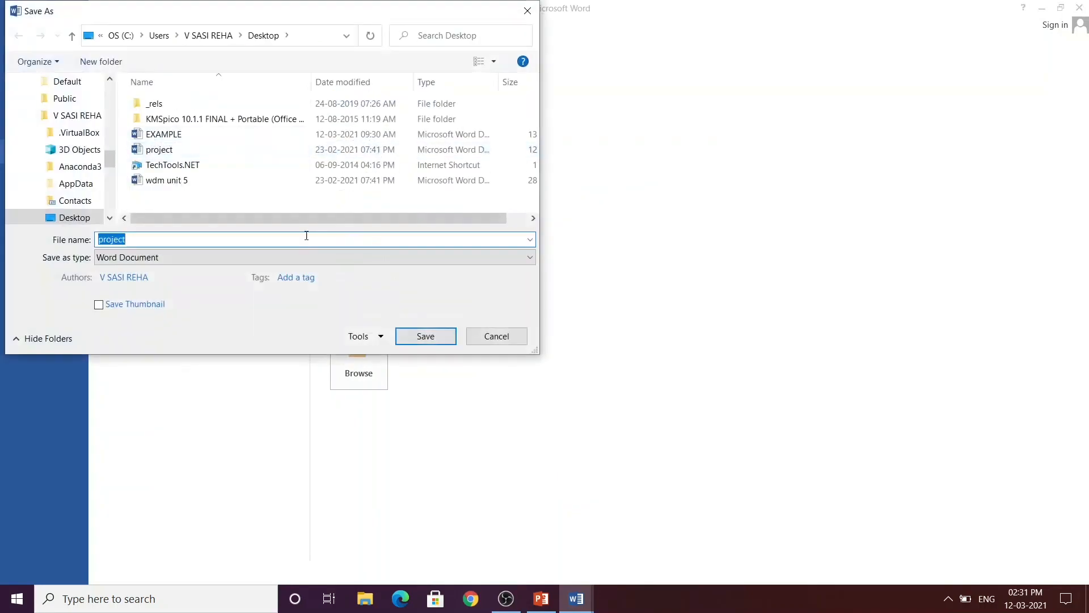
click(277, 234)
text(-name)
click(403, 342)
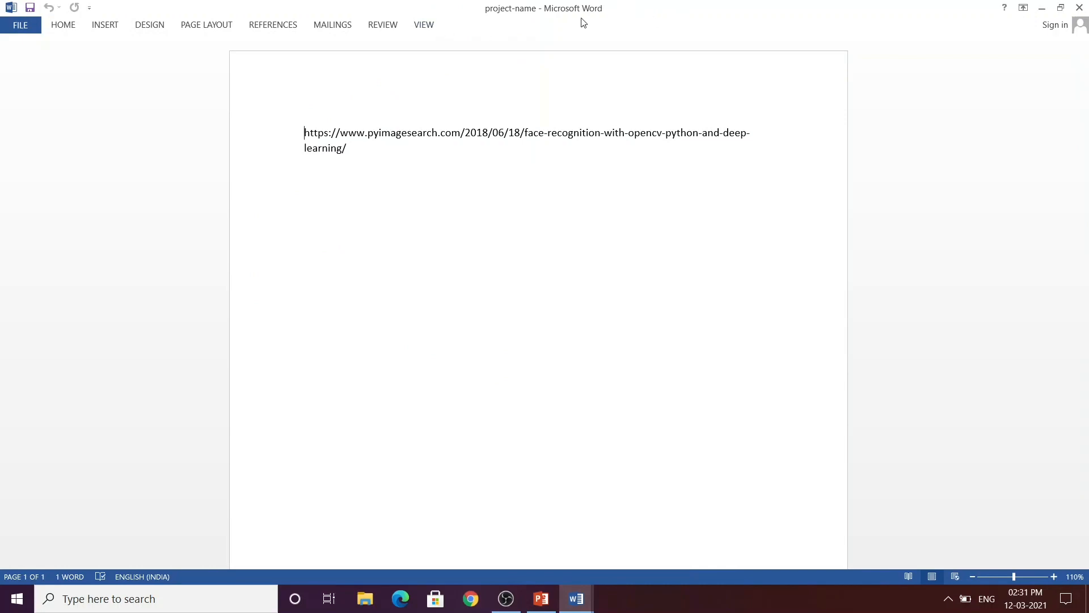
click(24, 24)
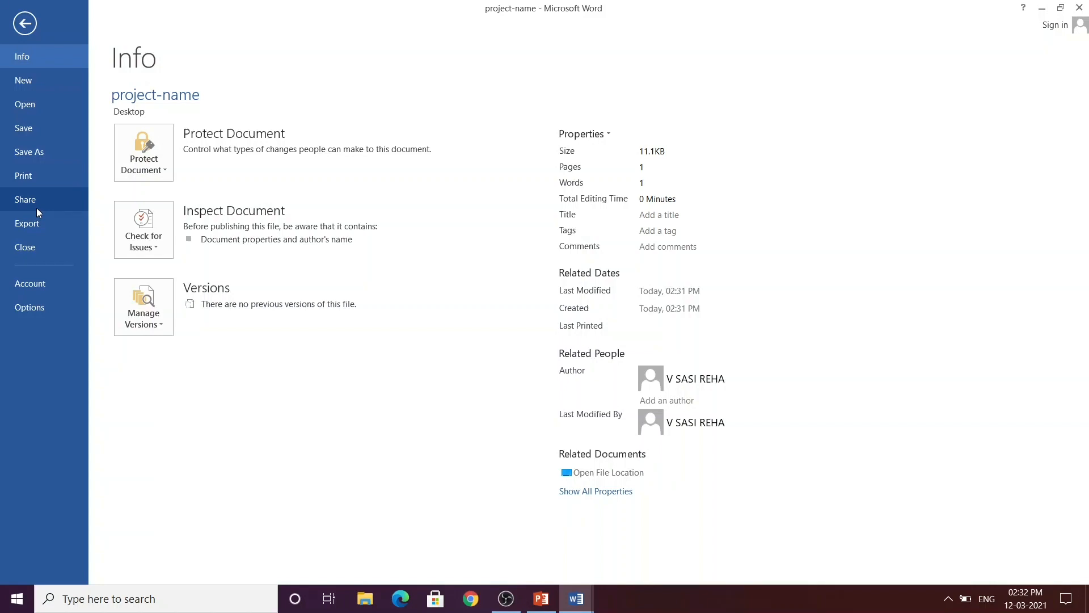
click(48, 252)
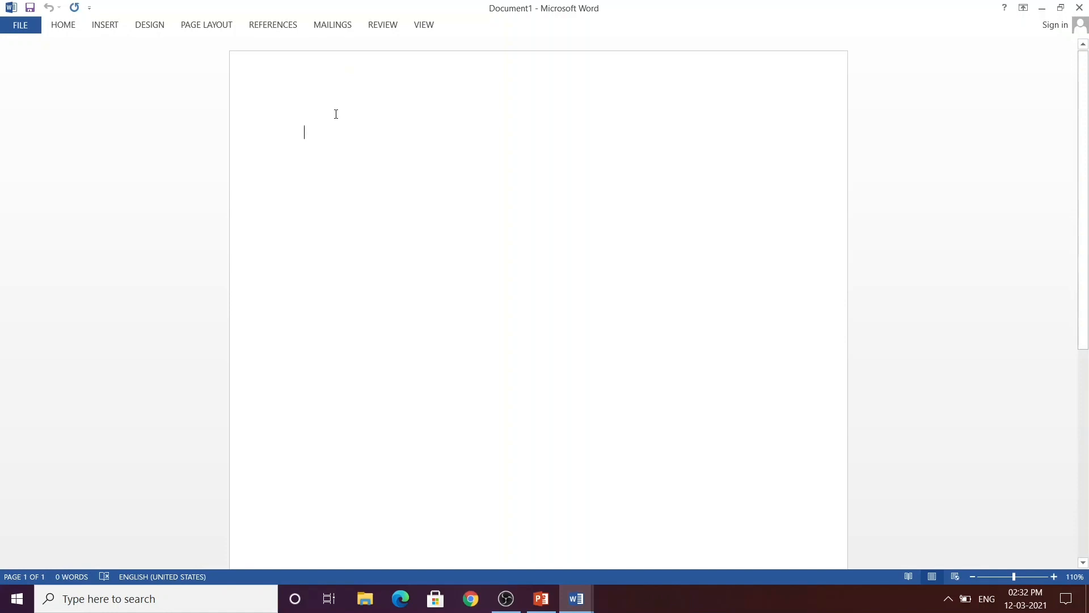
- Enter the text "Hello world. It" in the blank document
text(h)
key(BackSpace)
text(hello w)
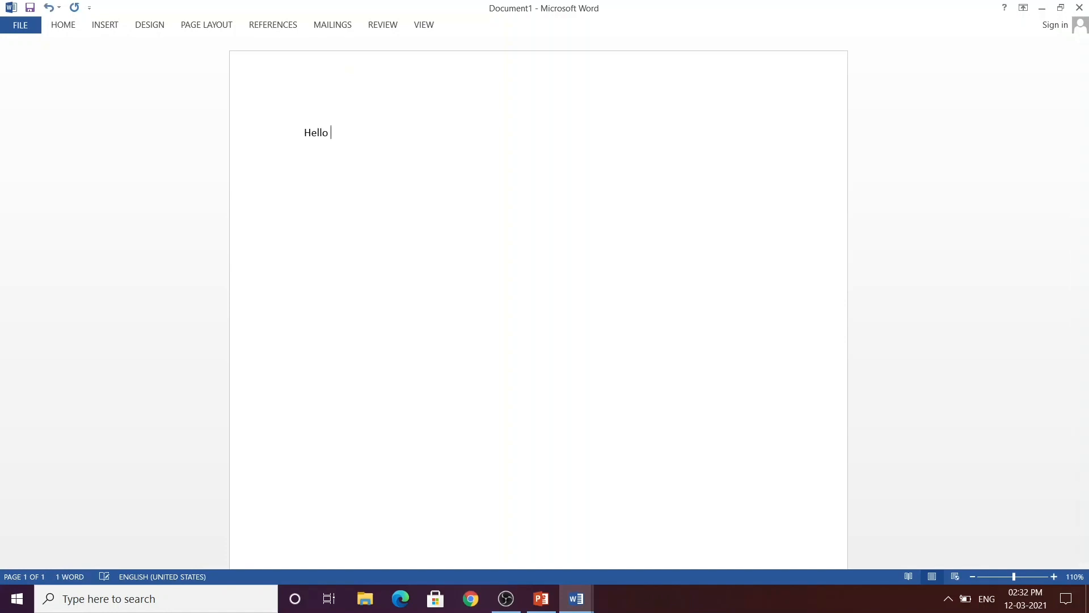
text(orld)
text(.It)
- View the document in Read Mode with its line of text selected, and return to Print Layout
click(909, 577)
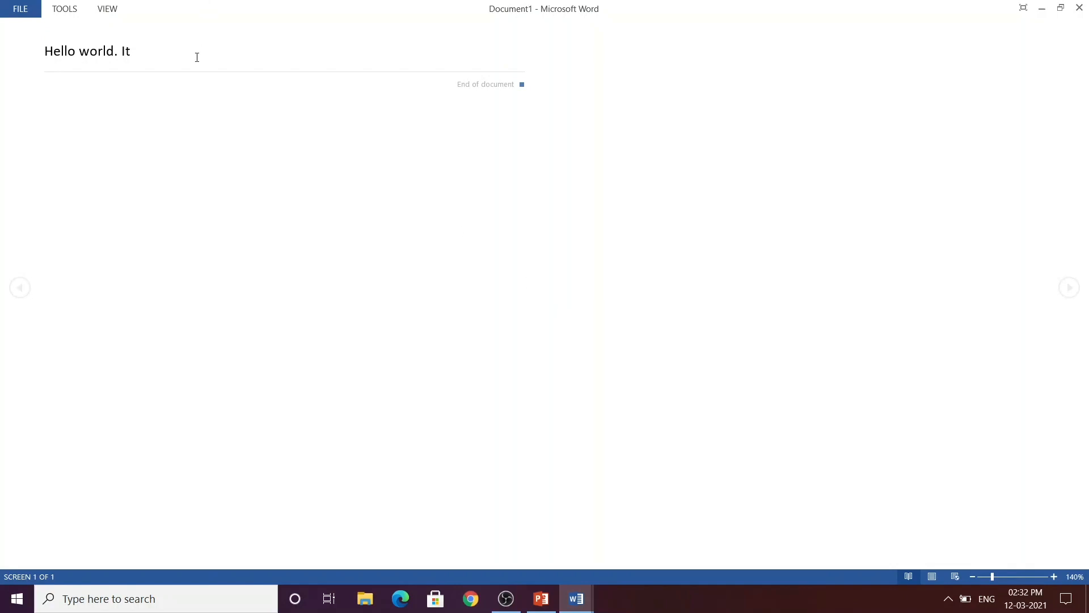
drag(196, 57, 24, 36)
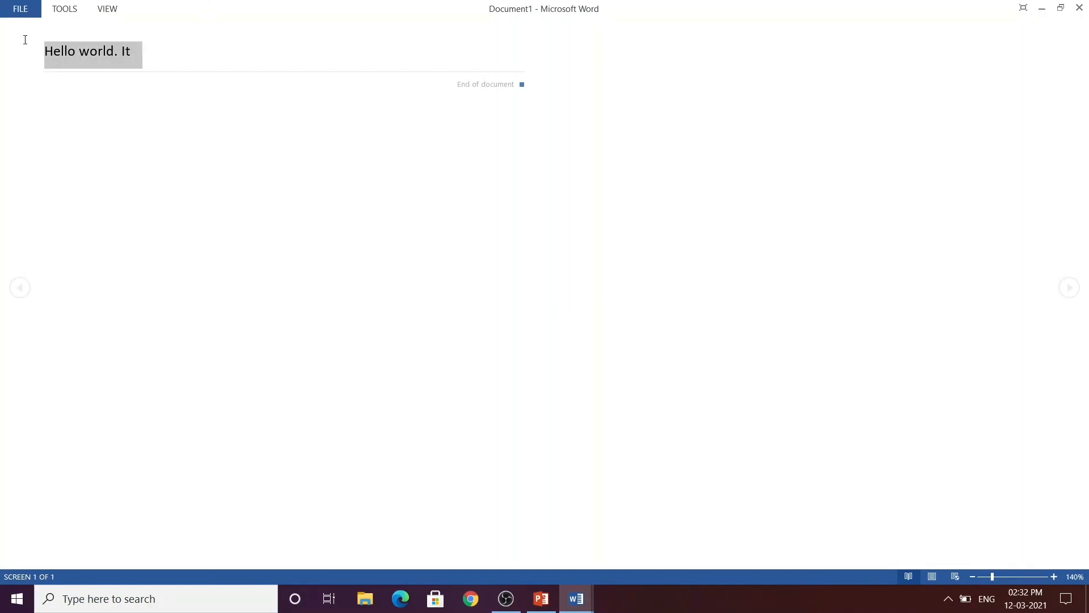
click(167, 129)
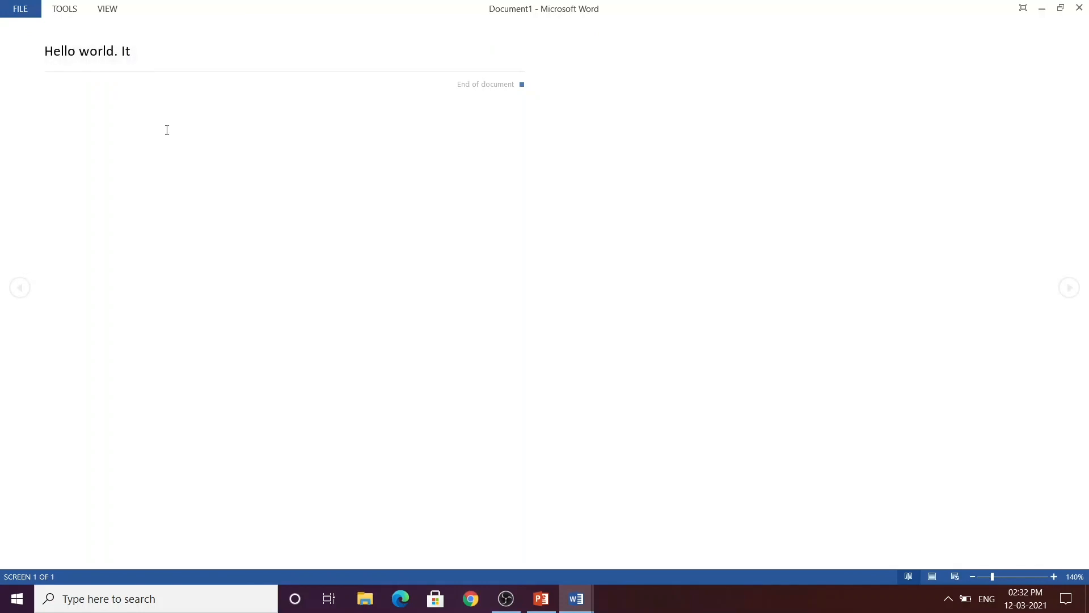
drag(143, 56, 39, 34)
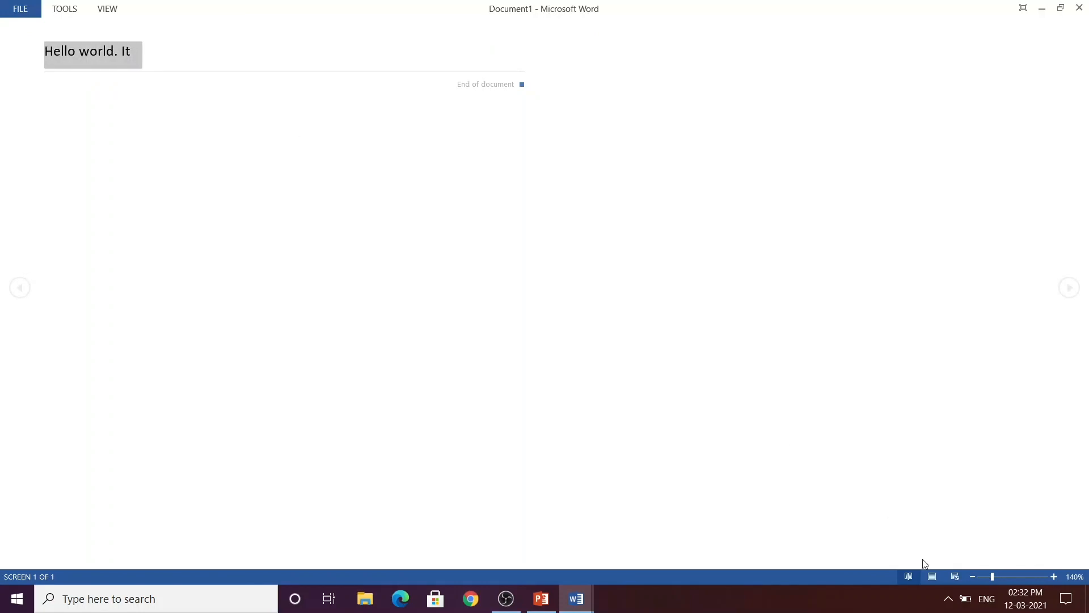
click(932, 576)
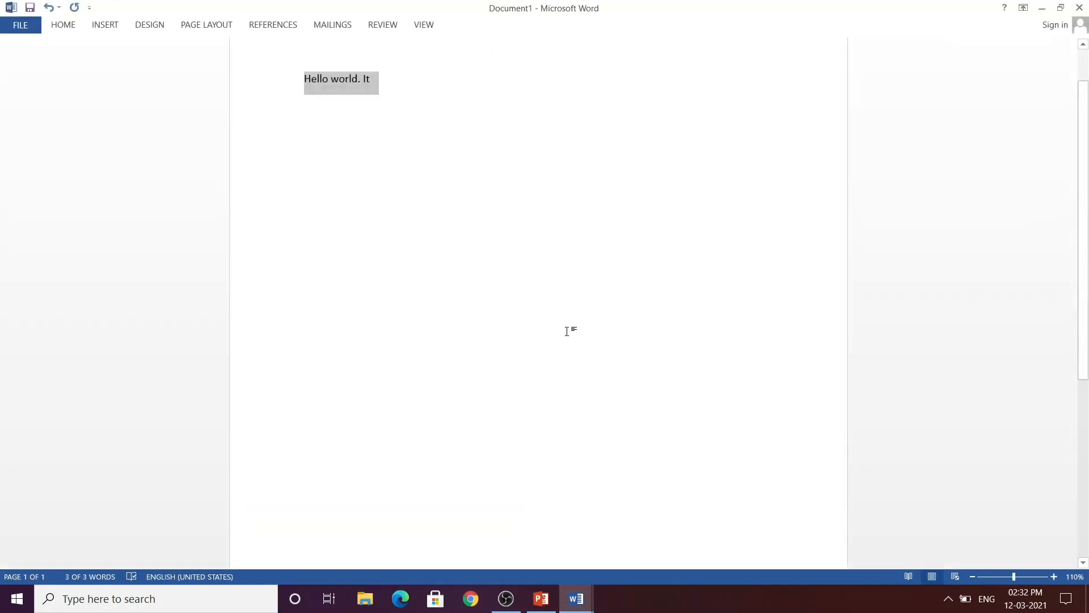
click(471, 222)
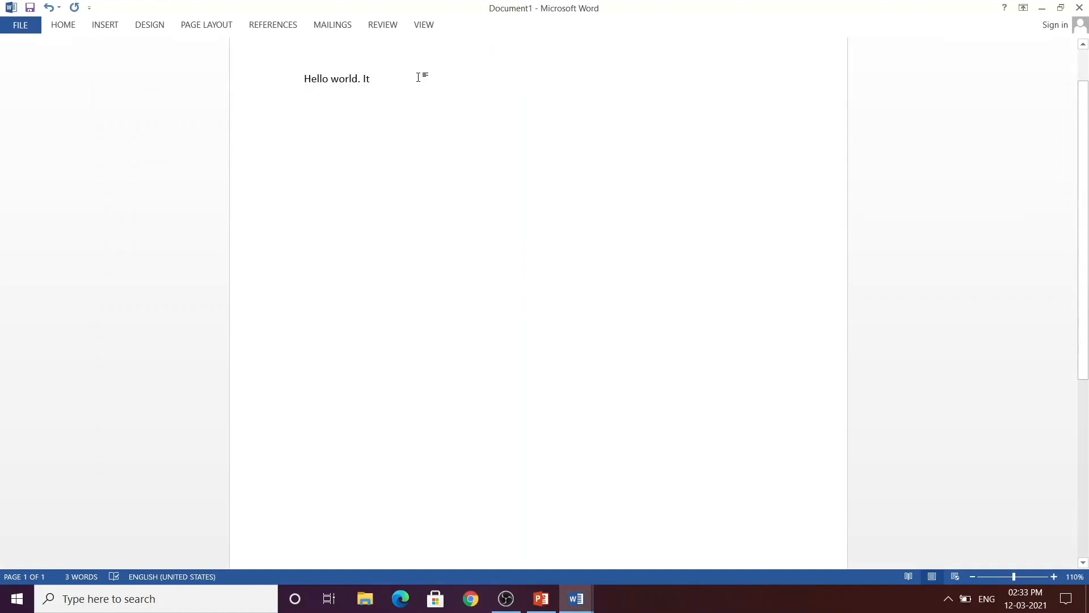
drag(419, 77, 275, 68)
click(452, 108)
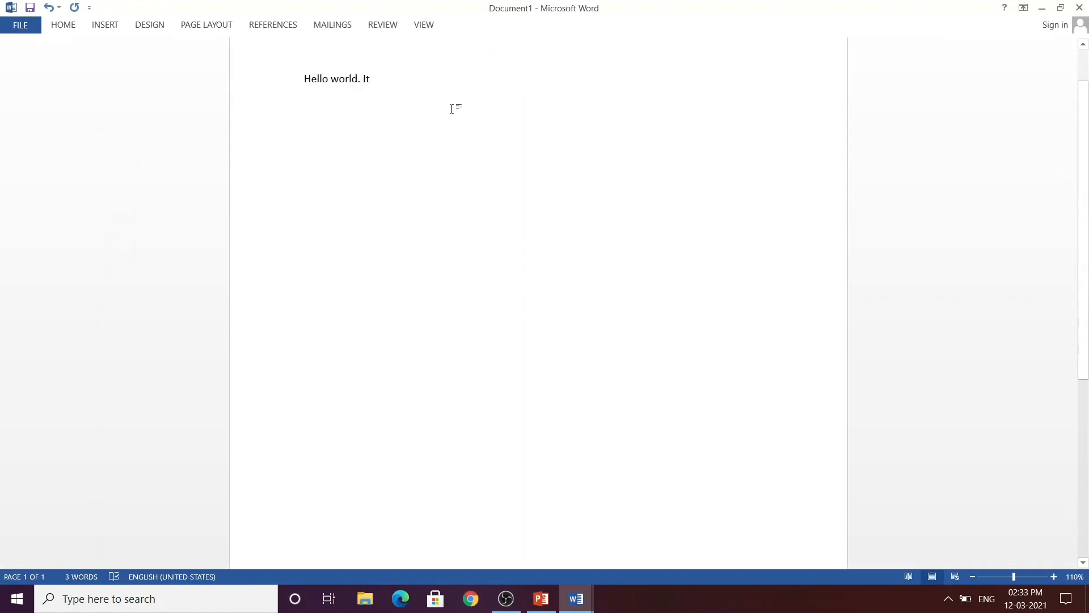